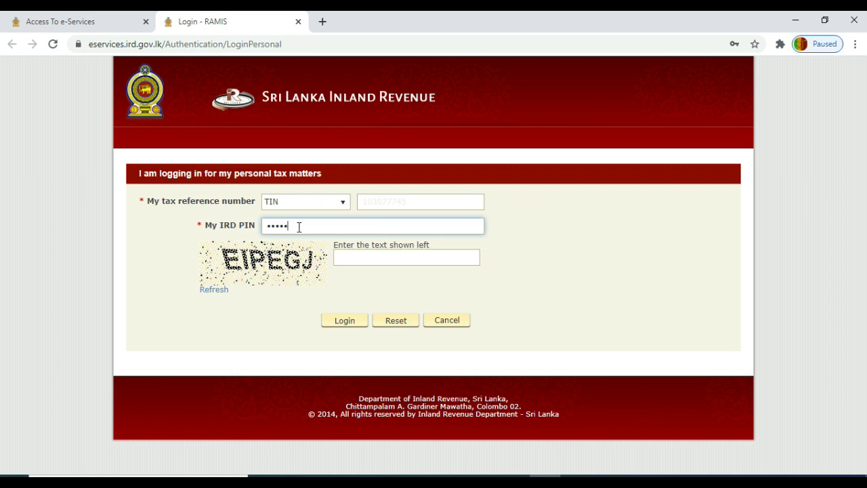
# - Log in to RAMIS e-Services with the IRD PIN and the captcha text
pyautogui.write('•')
pyautogui.click(375, 257)
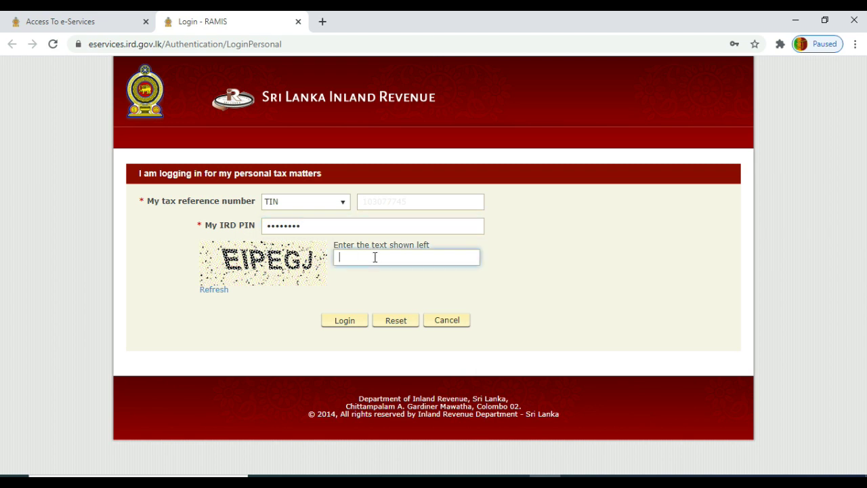
pyautogui.write('eipegj')
pyautogui.press('Return')
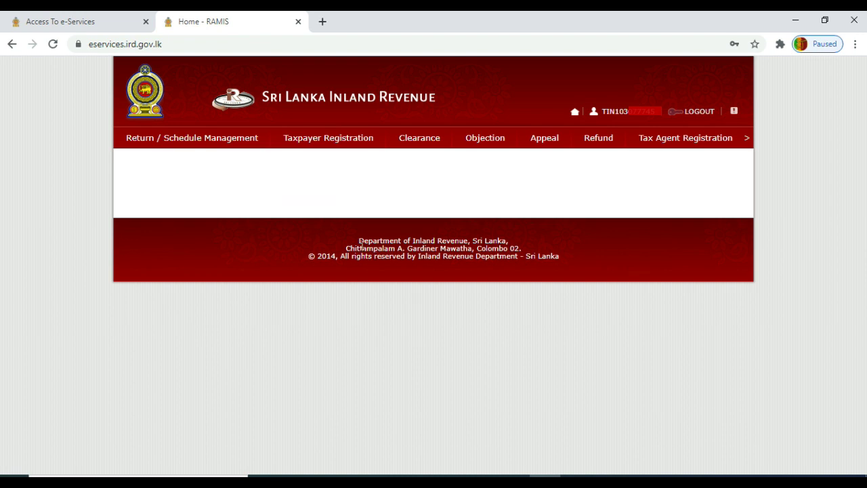
# - Start filing the 2019/2020 Individual Income Tax return from Return / Schedule Management
pyautogui.moveTo(190, 144)
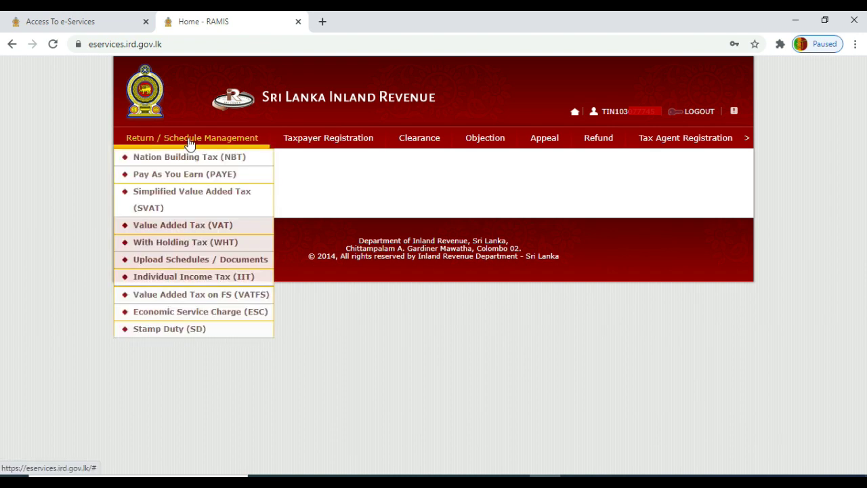
pyautogui.click(191, 280)
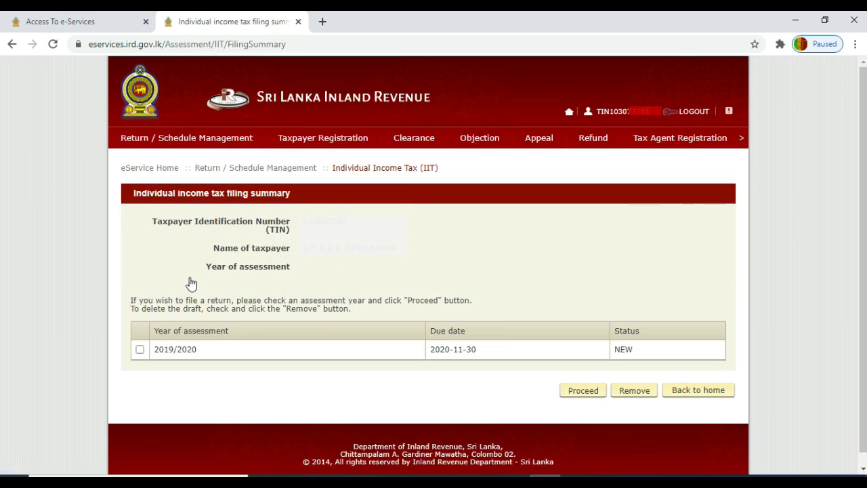
pyautogui.click(141, 350)
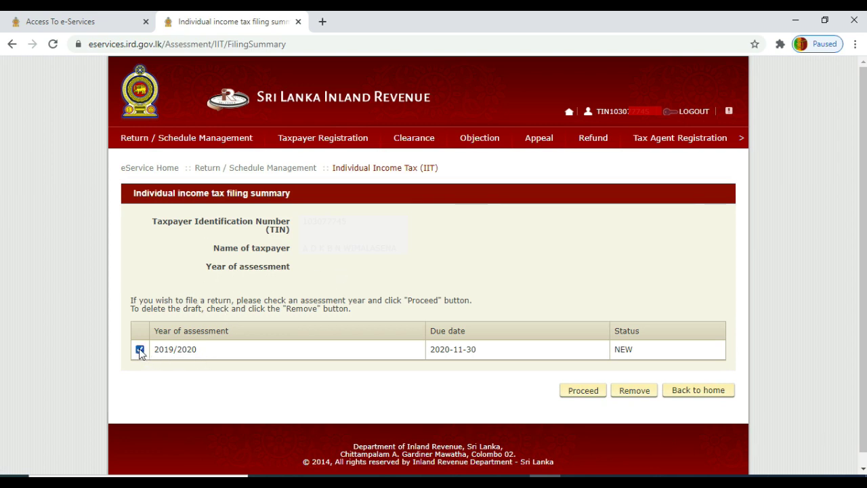
pyautogui.click(575, 393)
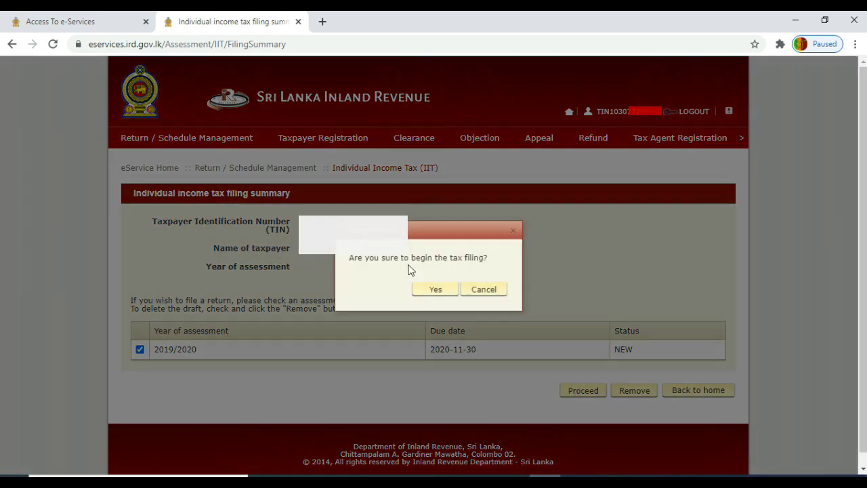
pyautogui.click(424, 293)
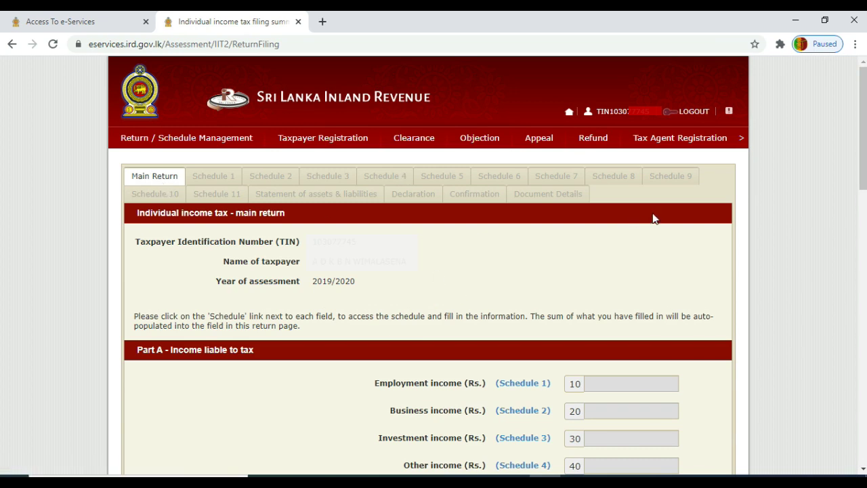
pyautogui.moveTo(861, 143); pyautogui.dragTo(865, 217)
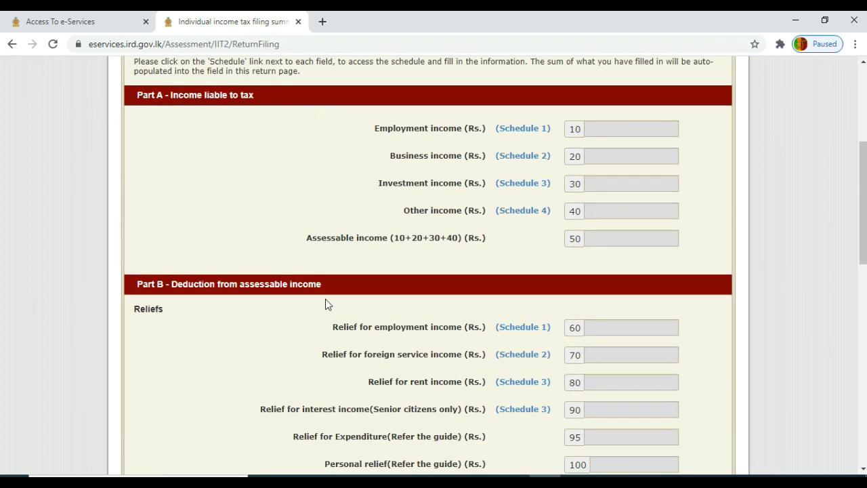
pyautogui.moveTo(862, 165); pyautogui.dragTo(825, 184)
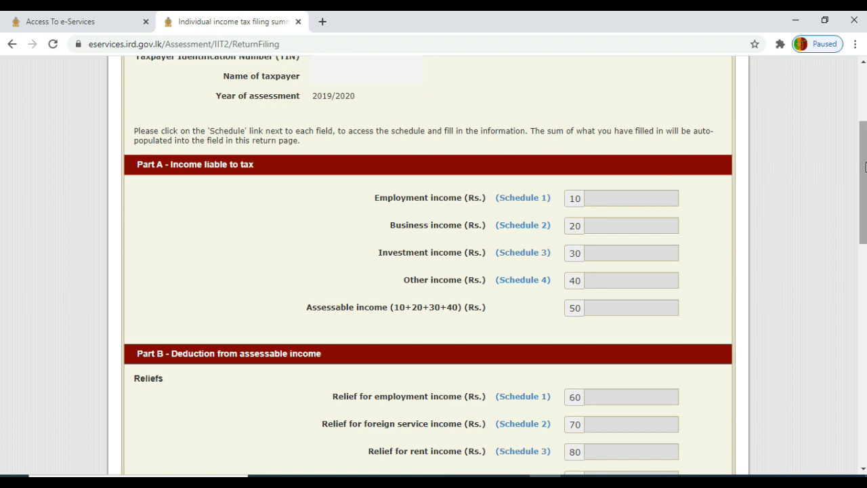
pyautogui.moveTo(865, 166); pyautogui.dragTo(863, 137)
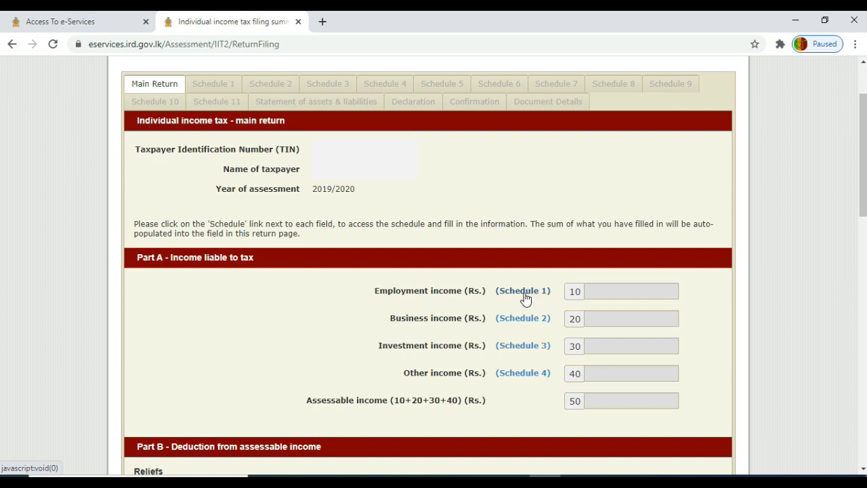
# - Add a Primary Employment row in Schedule 1 with the employer's name, TIN and remuneration 1,512,000.00
pyautogui.click(525, 293)
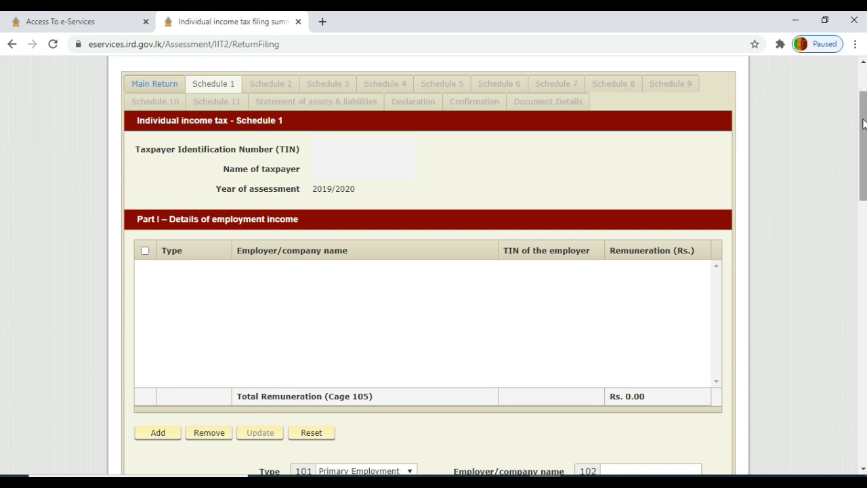
pyautogui.moveTo(863, 123); pyautogui.dragTo(864, 139)
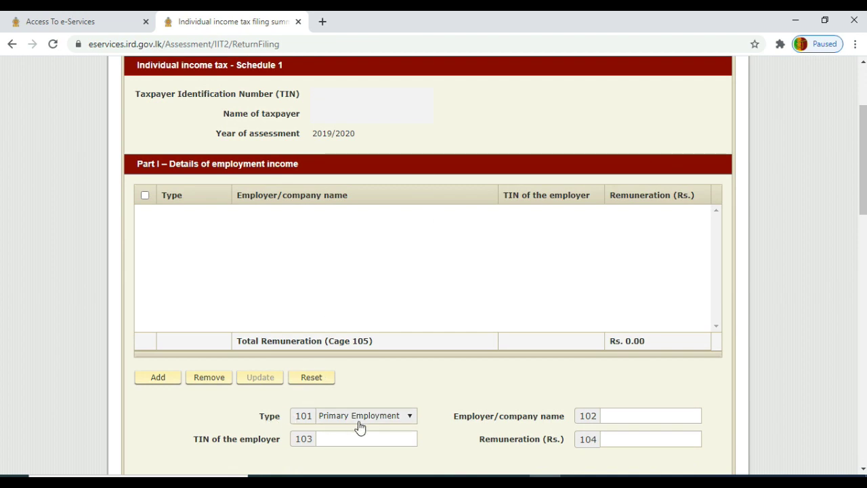
pyautogui.click(410, 418)
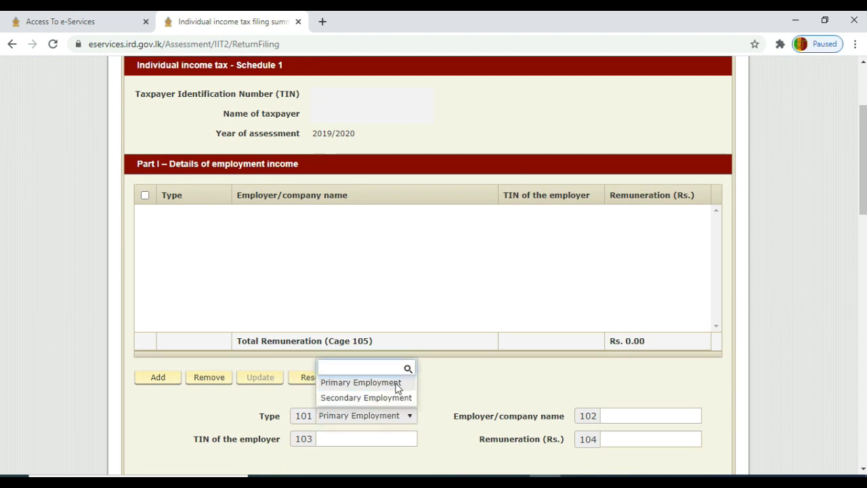
pyautogui.click(397, 384)
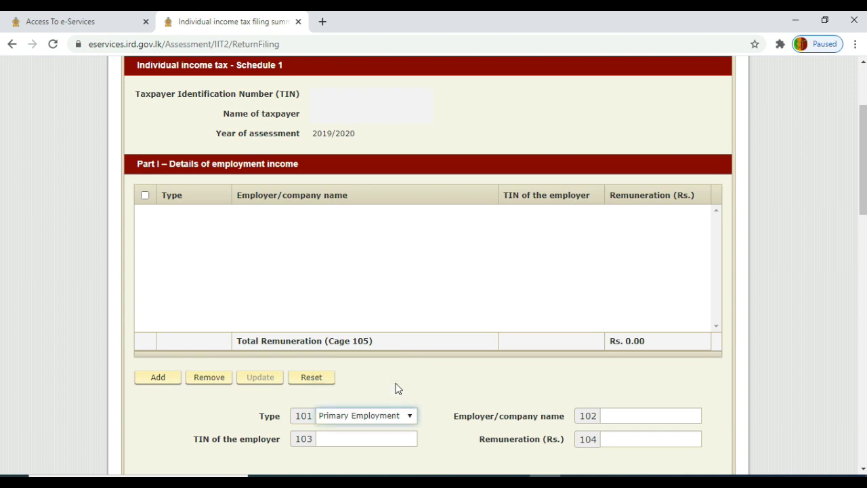
pyautogui.click(627, 415)
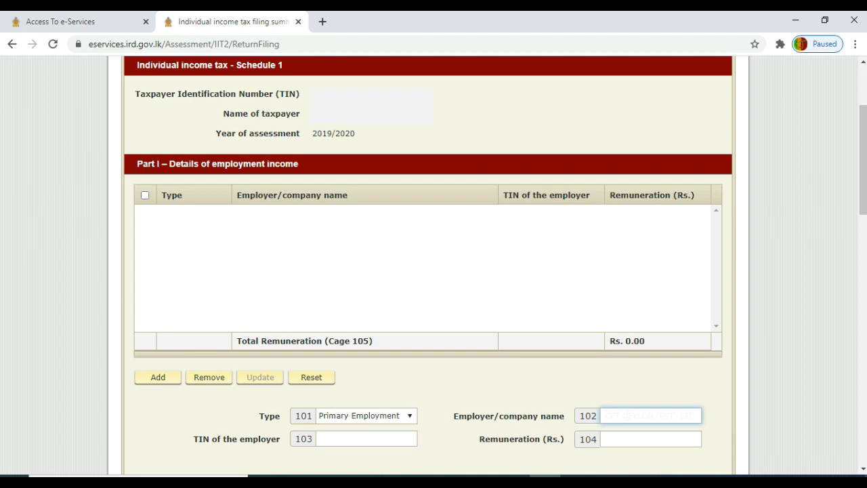
pyautogui.click(412, 437)
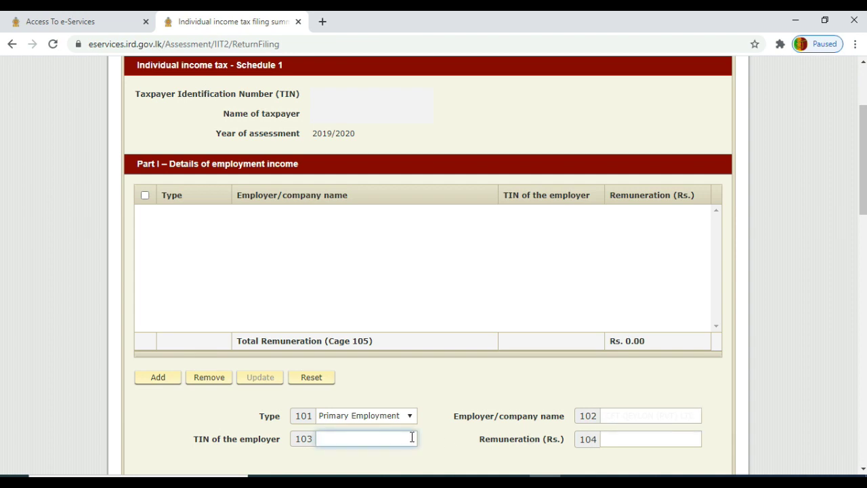
pyautogui.write('10234')
pyautogui.click(634, 440)
pyautogui.write('1512')
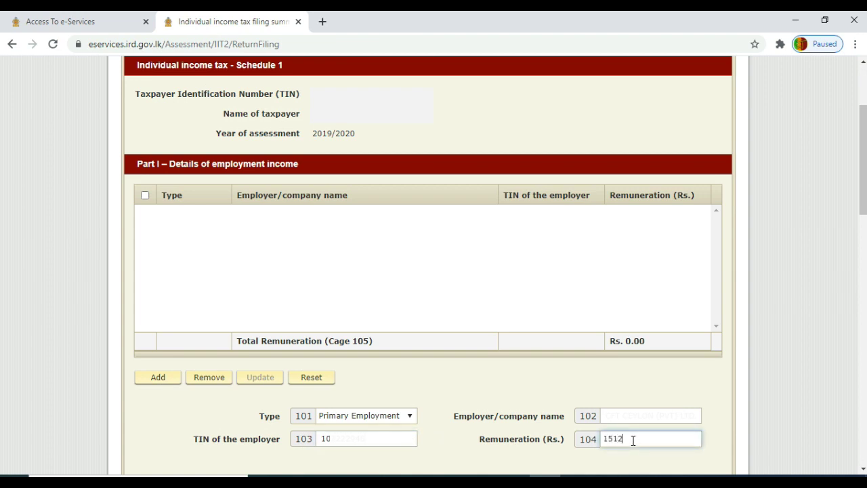
pyautogui.write('000.00')
pyautogui.click(164, 380)
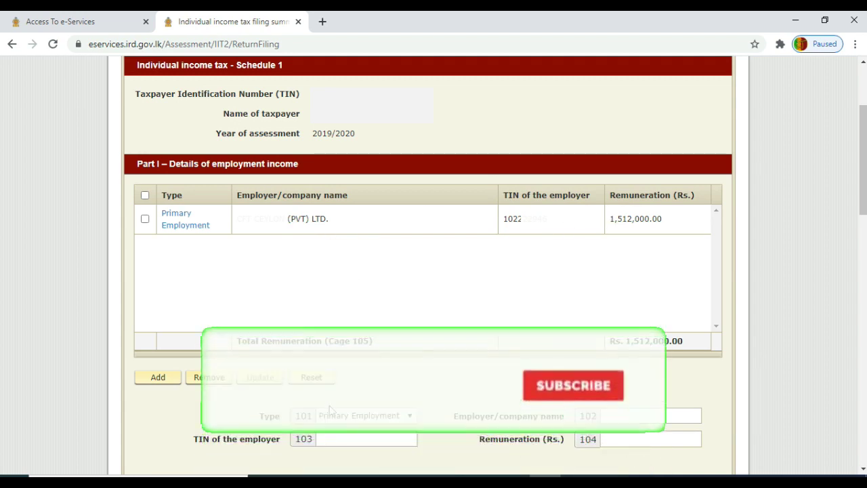
pyautogui.click(410, 416)
# - Add a second Primary Employment row with the next employer's name, TIN and remuneration 1,902,000.00
pyautogui.click(380, 399)
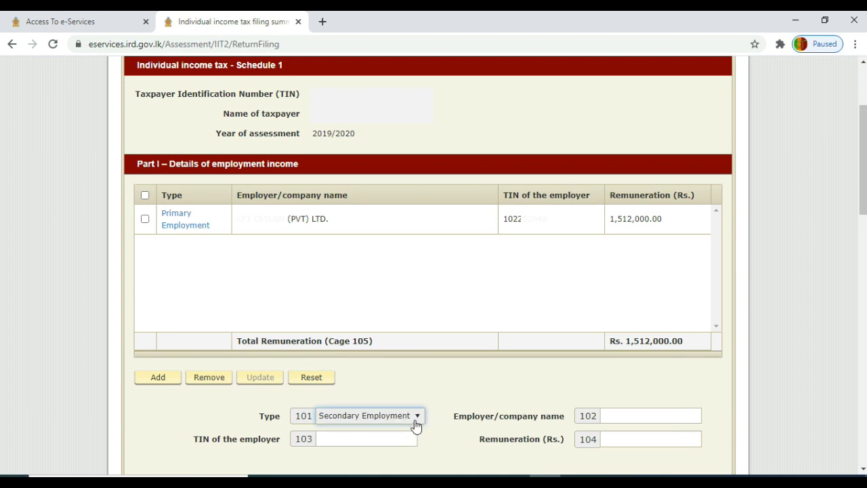
pyautogui.click(418, 420)
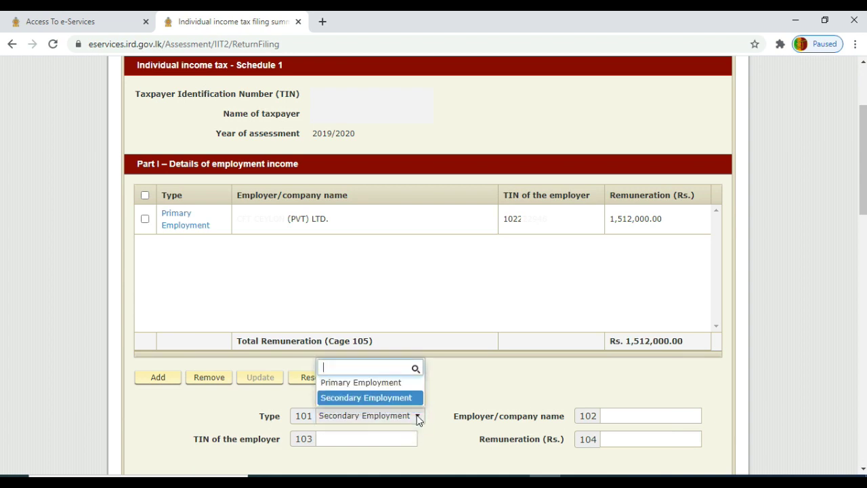
pyautogui.click(379, 384)
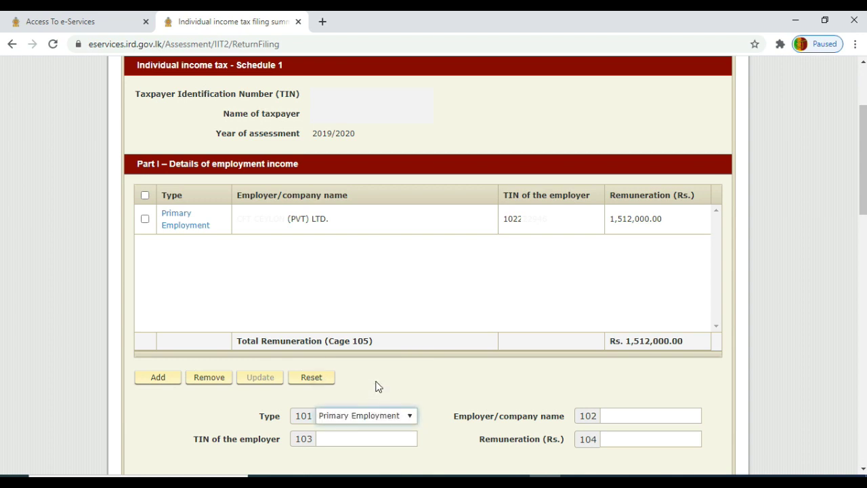
pyautogui.click(629, 415)
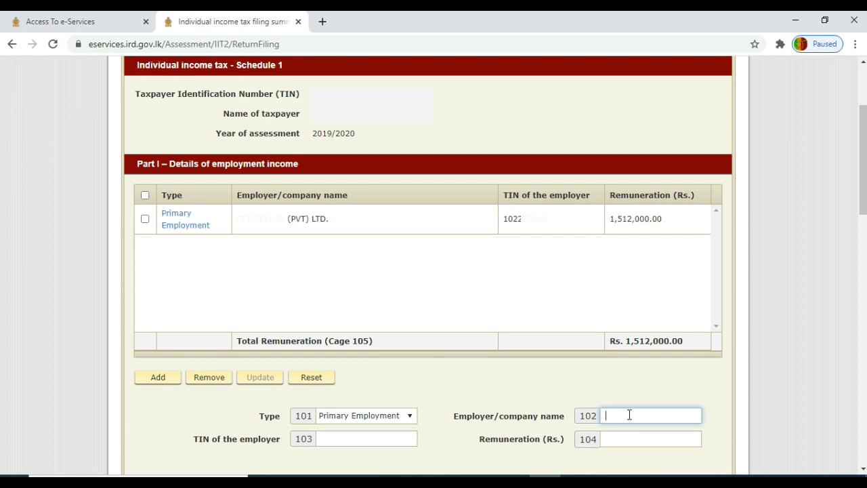
pyautogui.write('K')
pyautogui.press('BackSpace')
pyautogui.press('BackSpace')
pyautogui.click(352, 438)
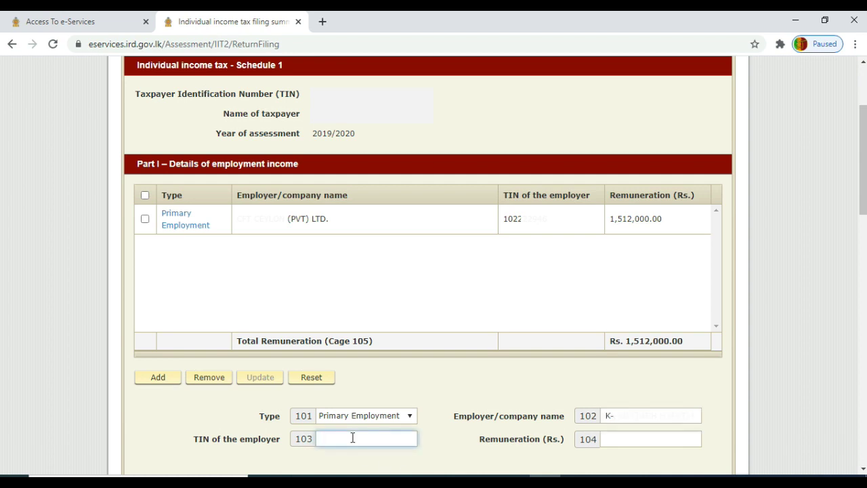
pyautogui.write('1022')
pyautogui.click(627, 443)
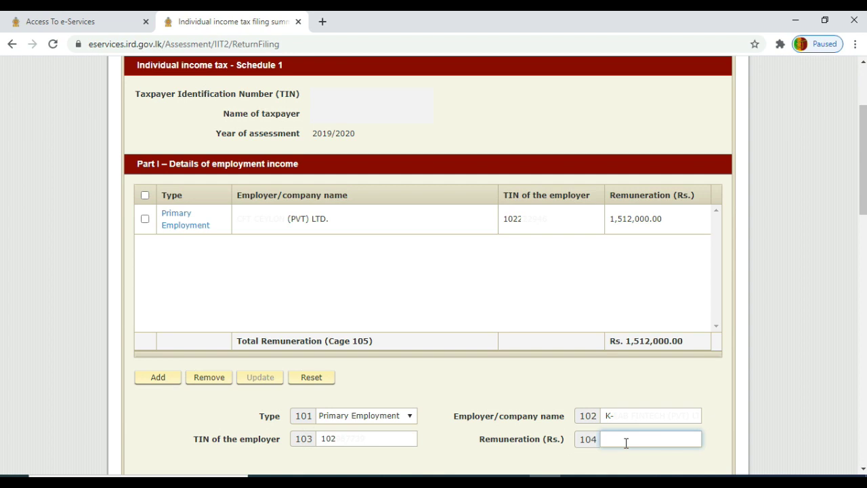
pyautogui.write('1902000.00')
pyautogui.click(170, 378)
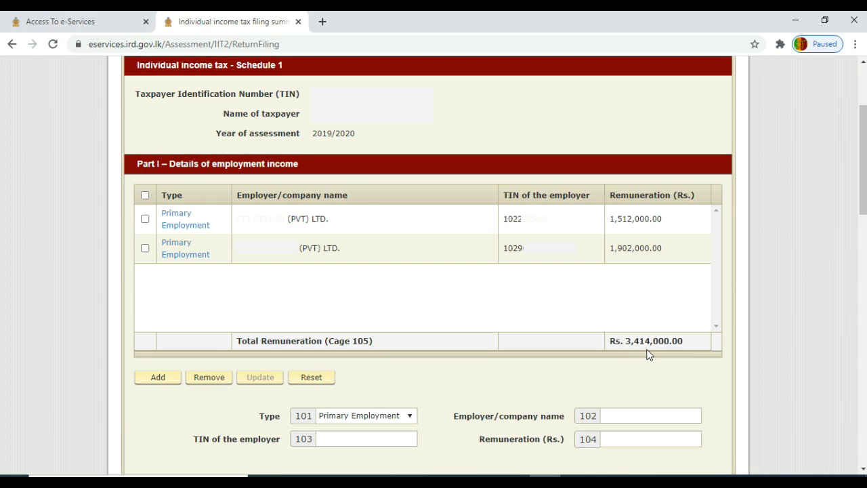
# - Set the cage 106 terminal benefits Type to Primary Employment and review Parts II and III
pyautogui.moveTo(865, 160); pyautogui.dragTo(865, 256)
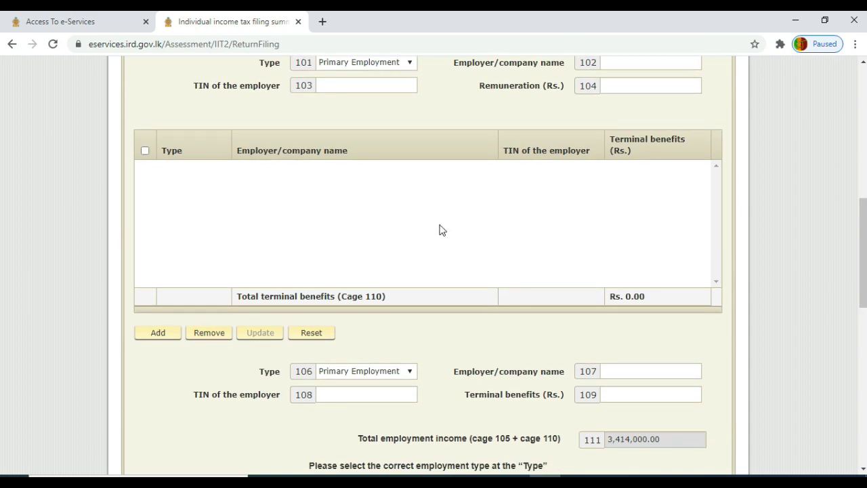
pyautogui.click(398, 377)
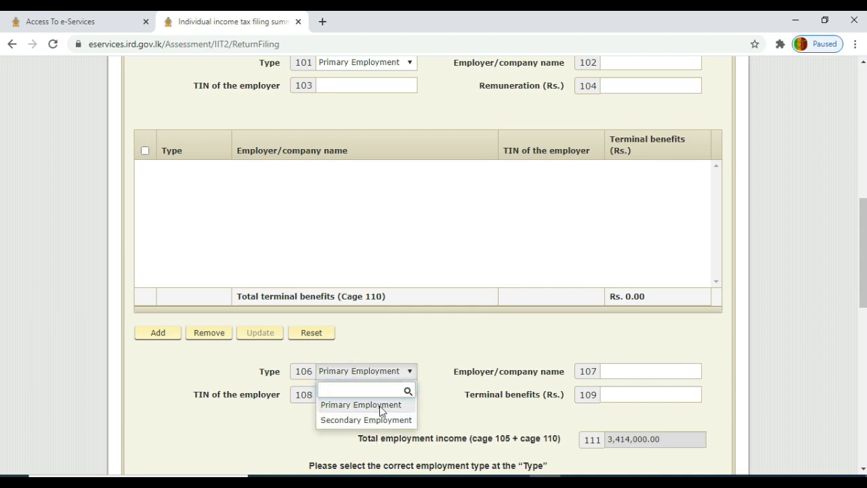
pyautogui.click(380, 406)
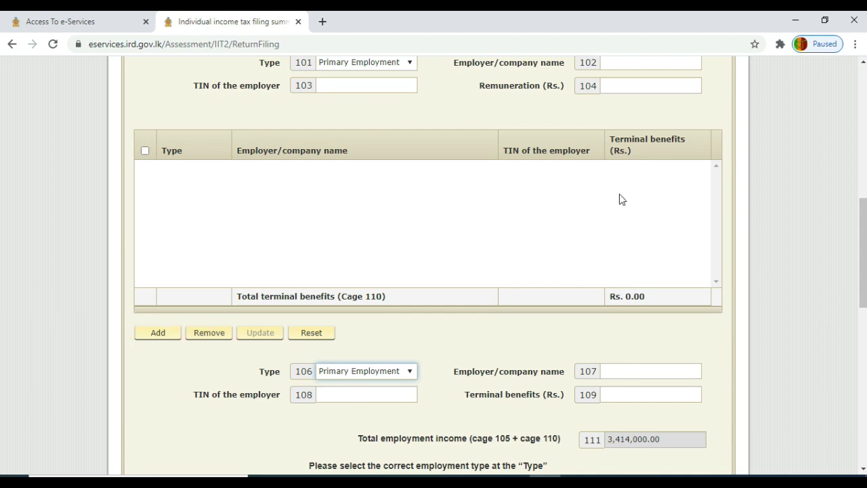
pyautogui.moveTo(864, 220); pyautogui.dragTo(863, 326)
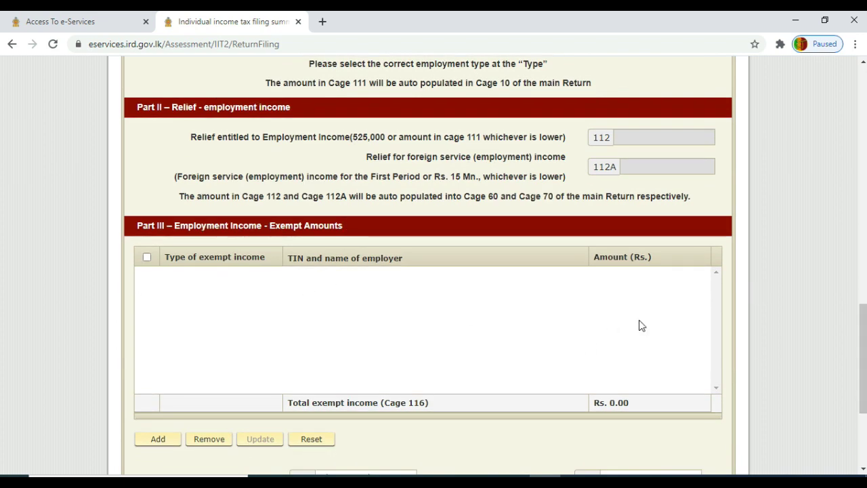
pyautogui.moveTo(863, 322); pyautogui.dragTo(864, 359)
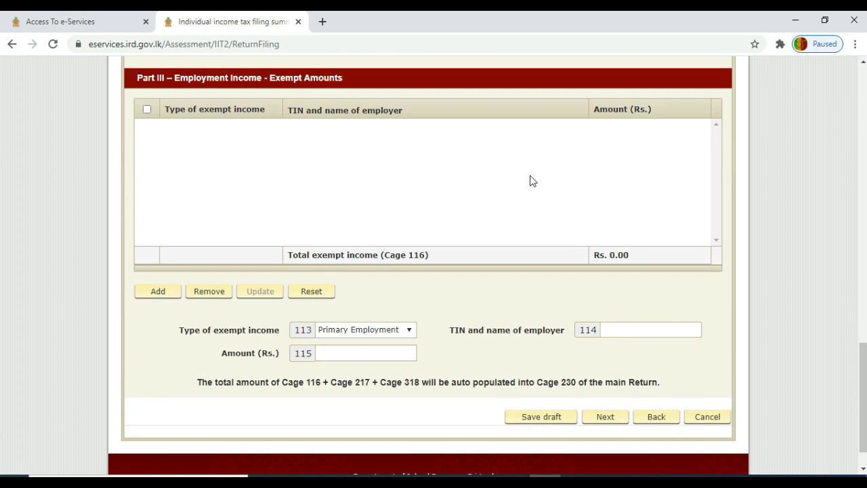
pyautogui.moveTo(865, 365); pyautogui.dragTo(855, 288)
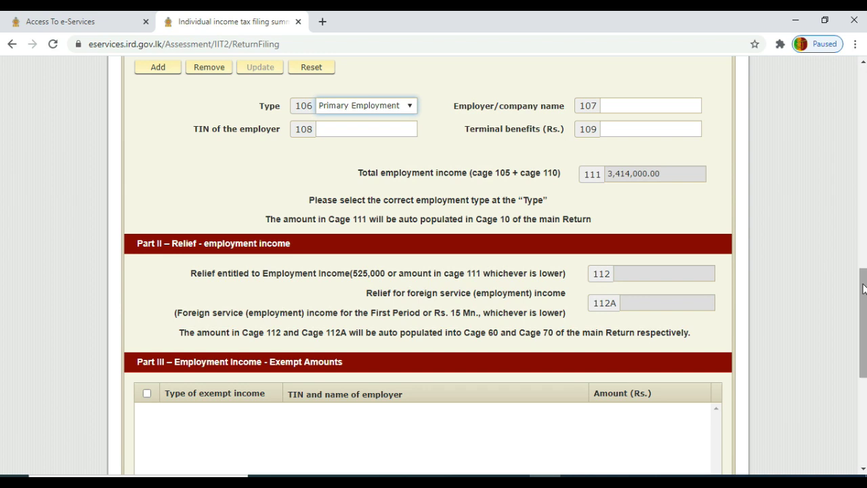
pyautogui.moveTo(864, 288); pyautogui.dragTo(864, 374)
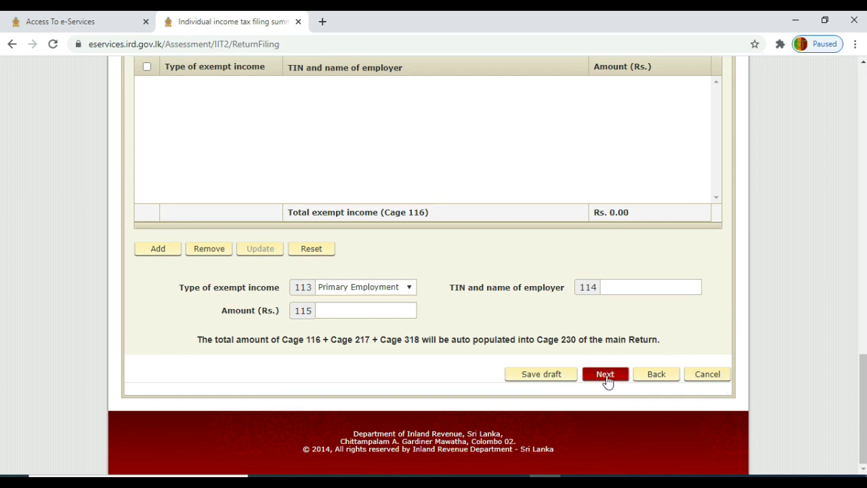
# - Save Schedule 1 as a draft and continue to the Schedule 2 business income form
pyautogui.click(606, 376)
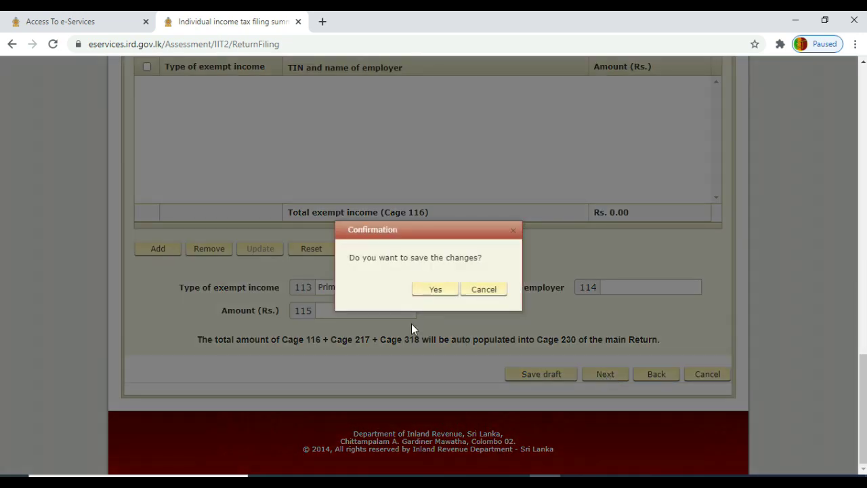
pyautogui.click(434, 292)
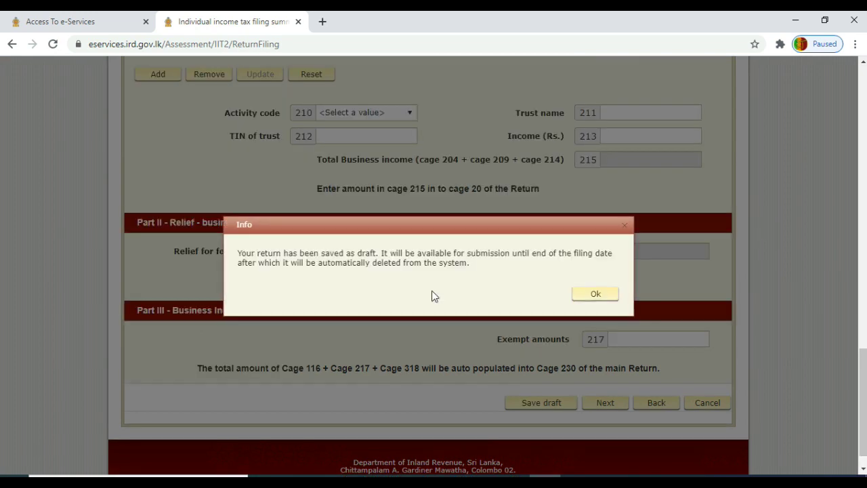
pyautogui.click(596, 299)
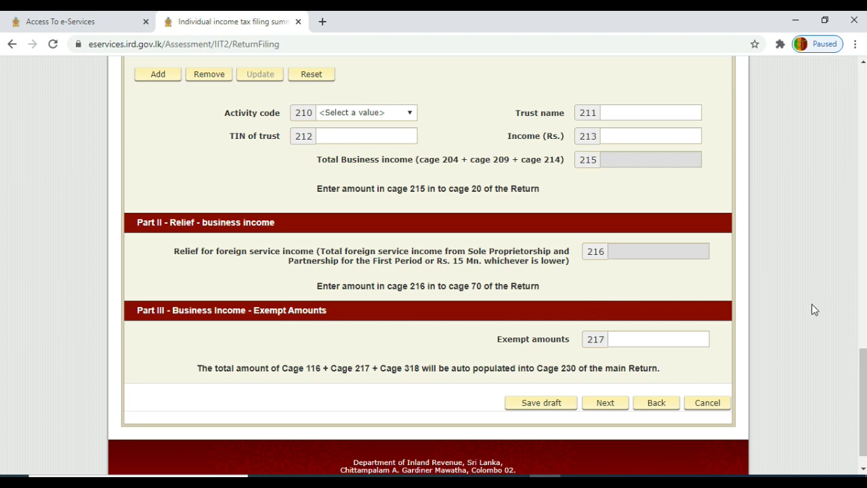
pyautogui.moveTo(863, 383); pyautogui.dragTo(847, 163)
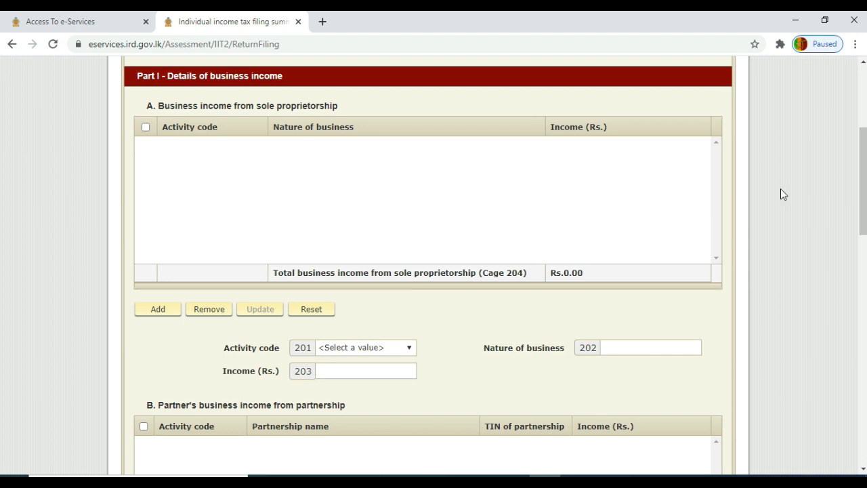
pyautogui.moveTo(864, 181); pyautogui.dragTo(863, 242)
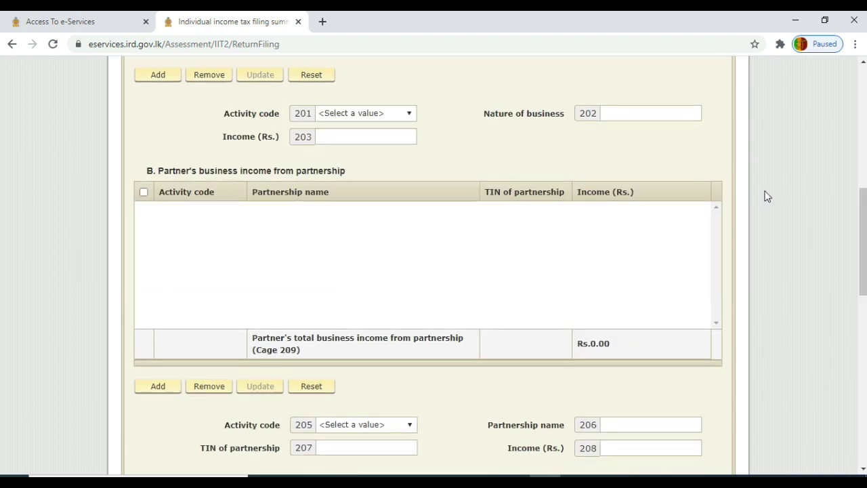
pyautogui.moveTo(864, 222); pyautogui.dragTo(864, 297)
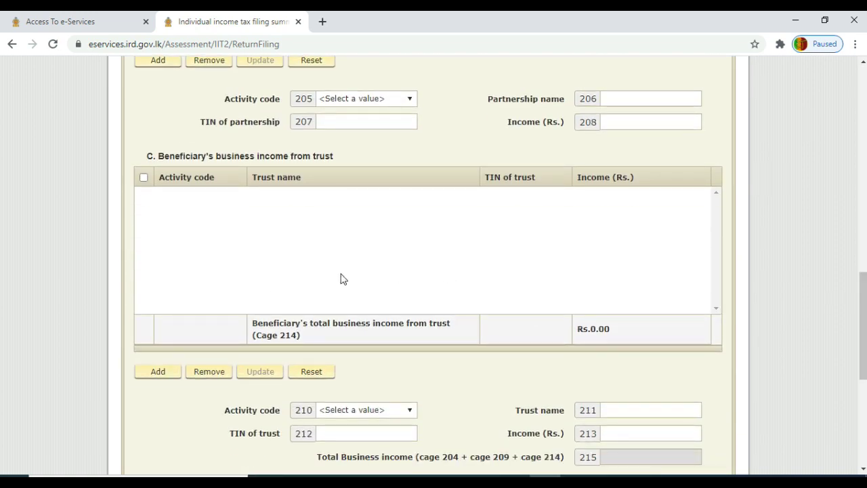
pyautogui.moveTo(865, 297); pyautogui.dragTo(863, 380)
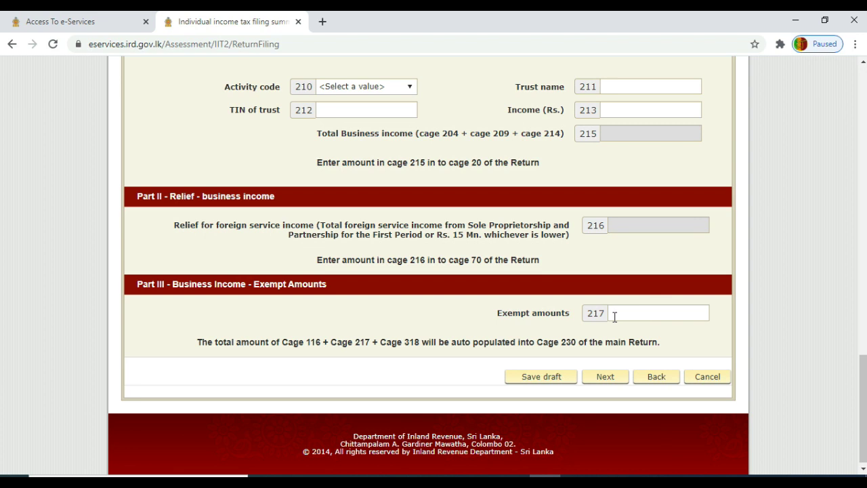
# - Save Schedule 2 as a draft and scroll through the empty Schedule 3 investment income form
pyautogui.click(601, 381)
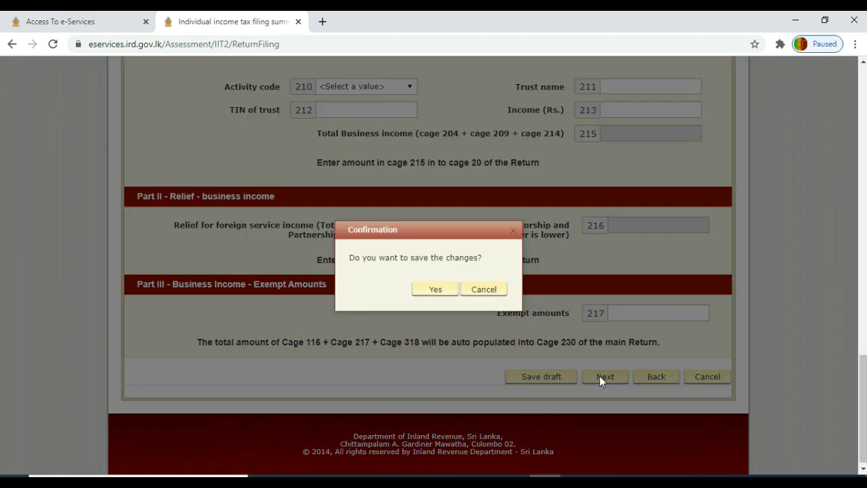
pyautogui.click(436, 290)
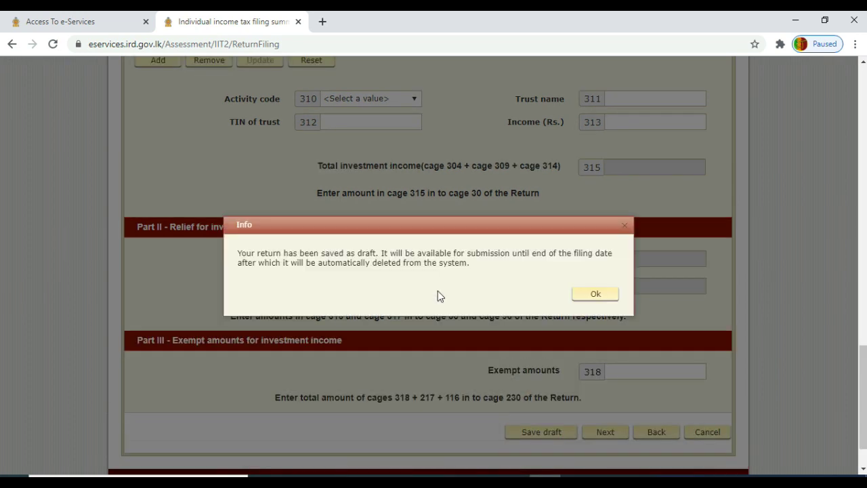
pyautogui.click(596, 295)
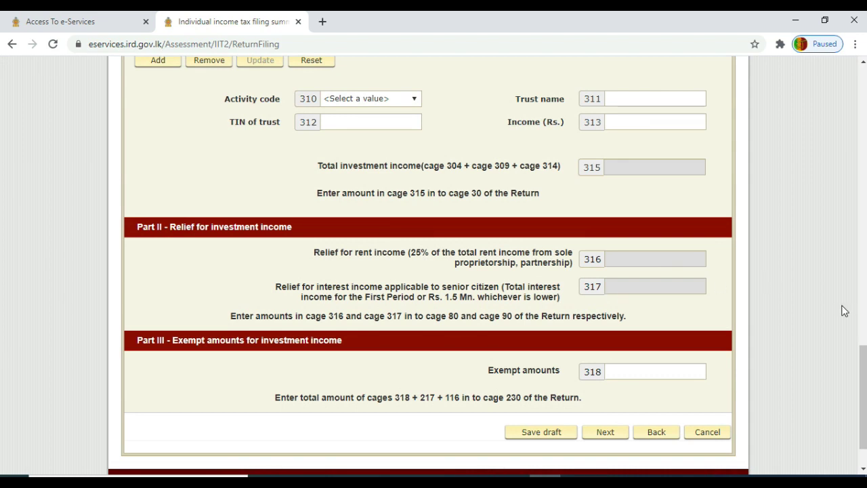
pyautogui.moveTo(859, 379); pyautogui.dragTo(851, 132)
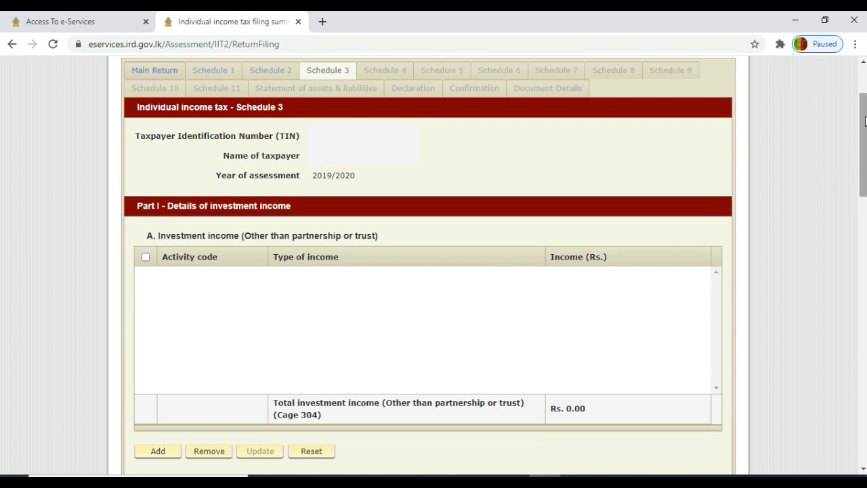
pyautogui.scroll(-3, 862, 156)
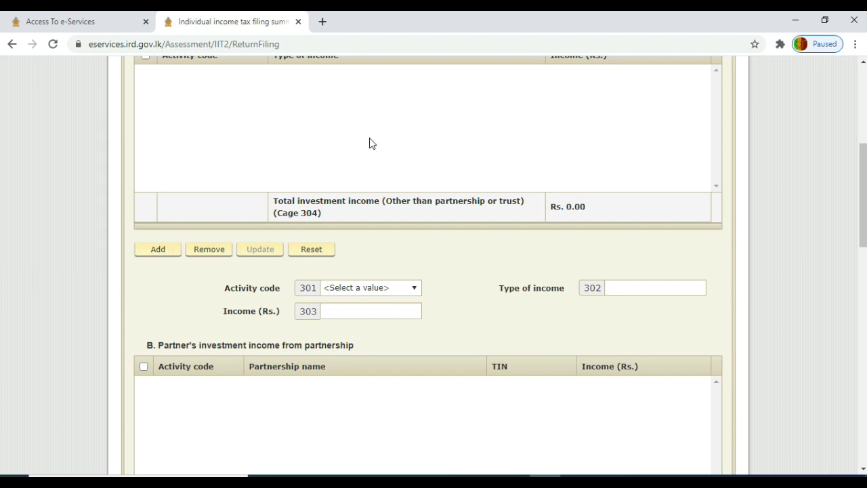
pyautogui.moveTo(862, 180); pyautogui.dragTo(863, 231)
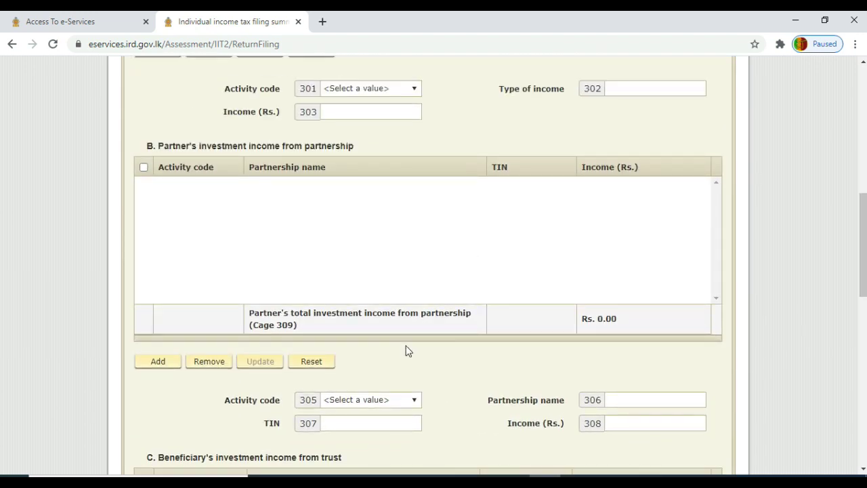
pyautogui.moveTo(864, 214); pyautogui.dragTo(863, 298)
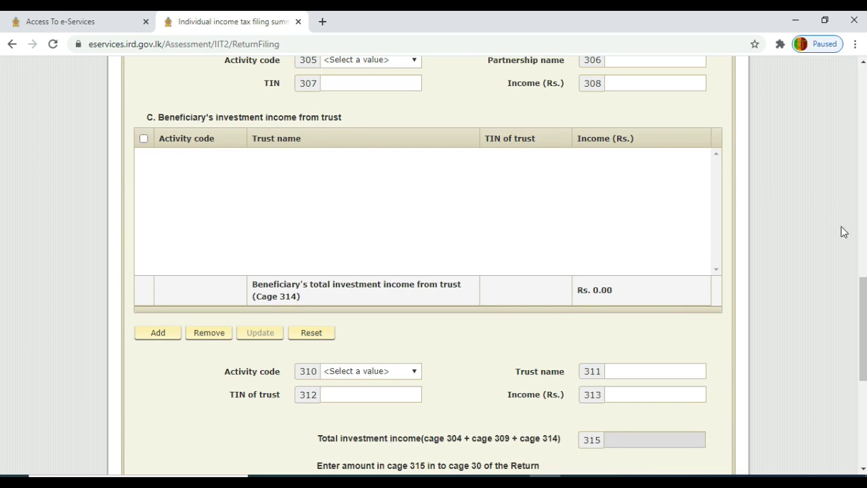
pyautogui.moveTo(864, 285); pyautogui.dragTo(864, 374)
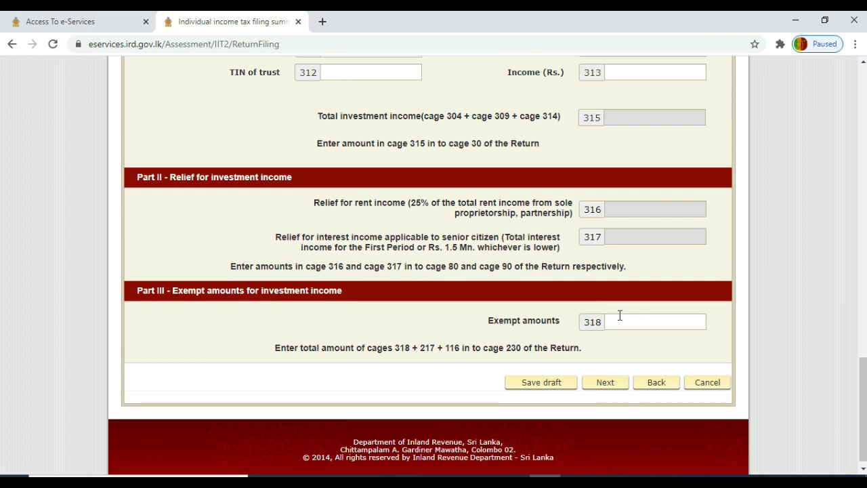
# - Save Schedule 3 as a draft and scroll through the blank Schedule 5 qualifying payments
pyautogui.click(605, 383)
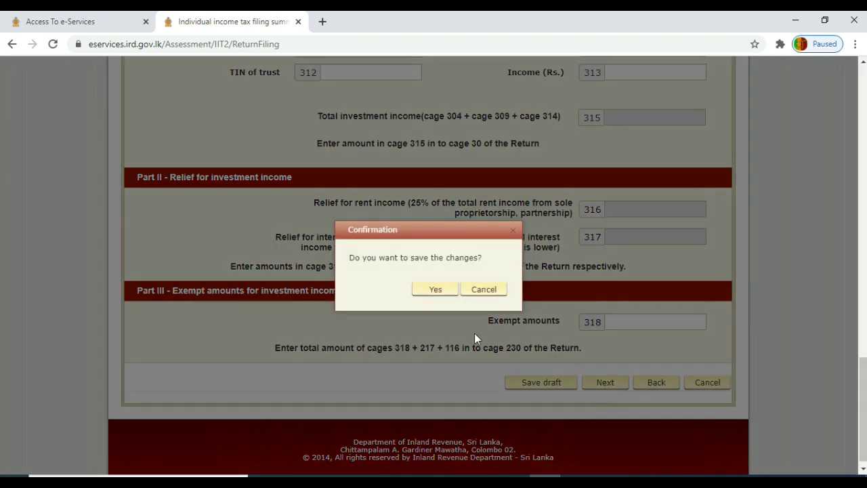
pyautogui.click(434, 290)
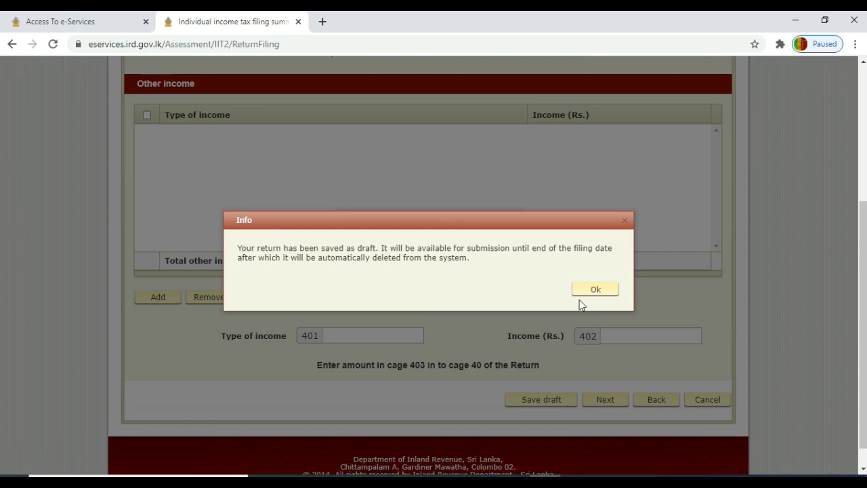
pyautogui.click(595, 291)
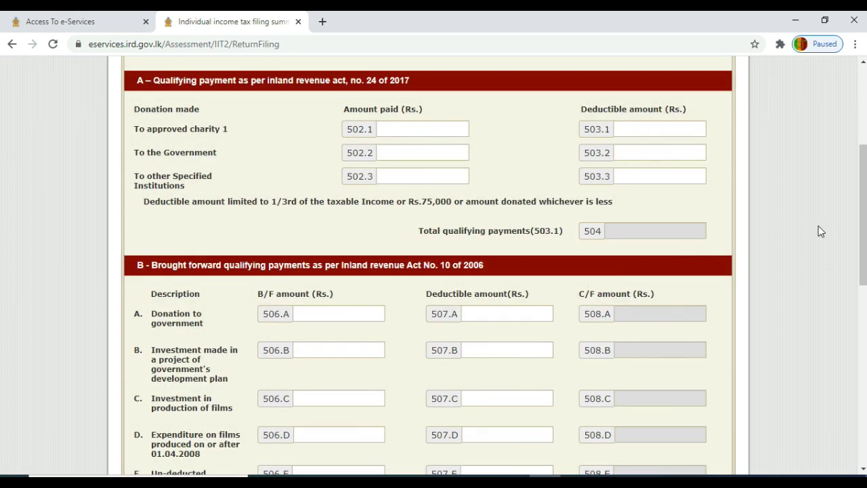
pyautogui.moveTo(862, 226); pyautogui.dragTo(855, 141)
pyautogui.scroll(-3, 854, 145)
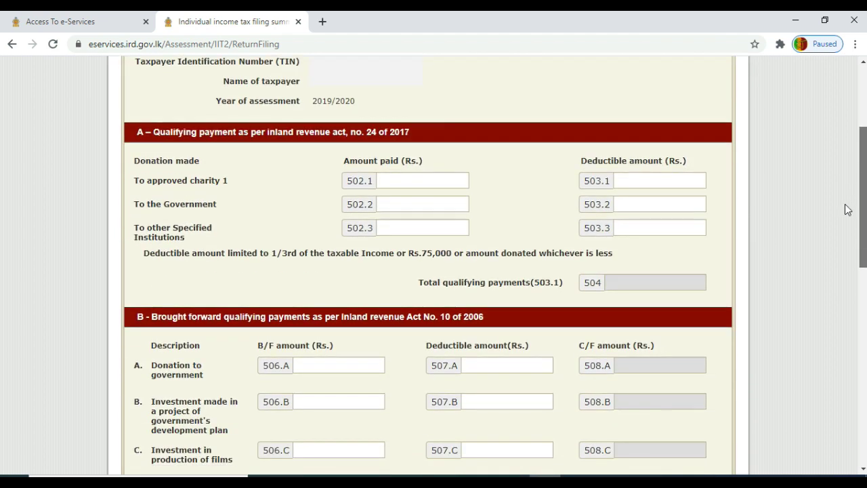
pyautogui.scroll(-1, 846, 211)
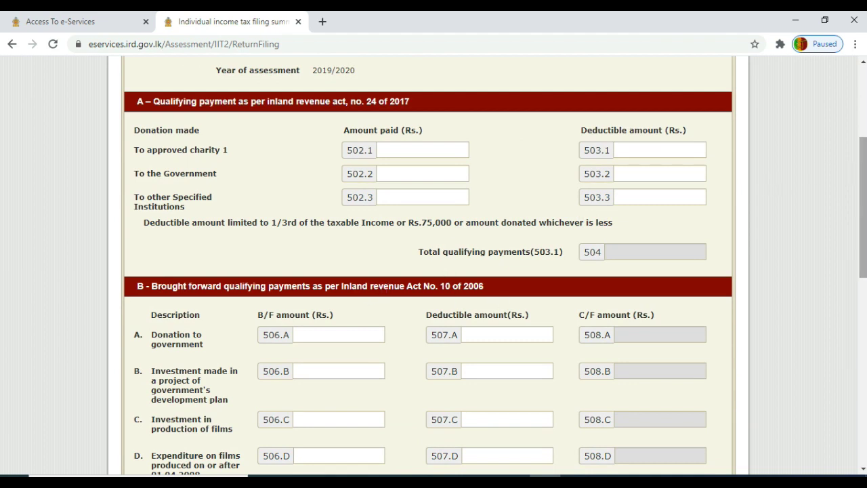
pyautogui.moveTo(864, 169); pyautogui.dragTo(861, 353)
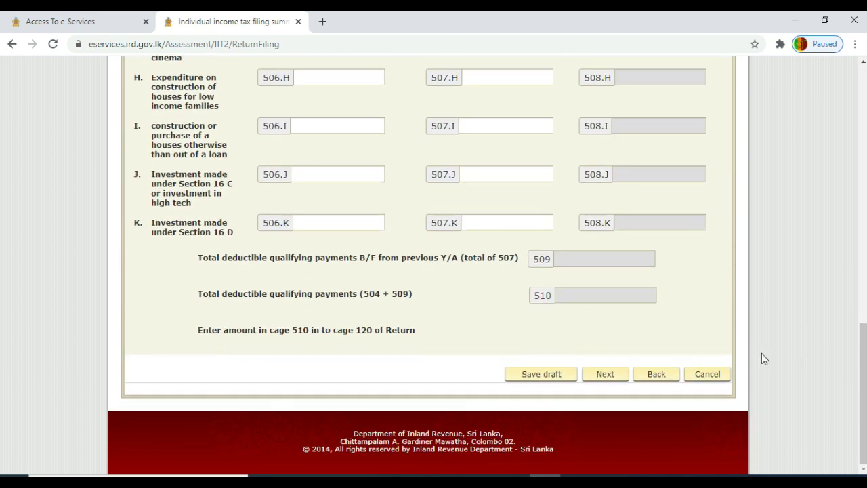
# - Save Schedule 5 as a draft to reach the Schedule 6 final withholding payments form
pyautogui.click(605, 375)
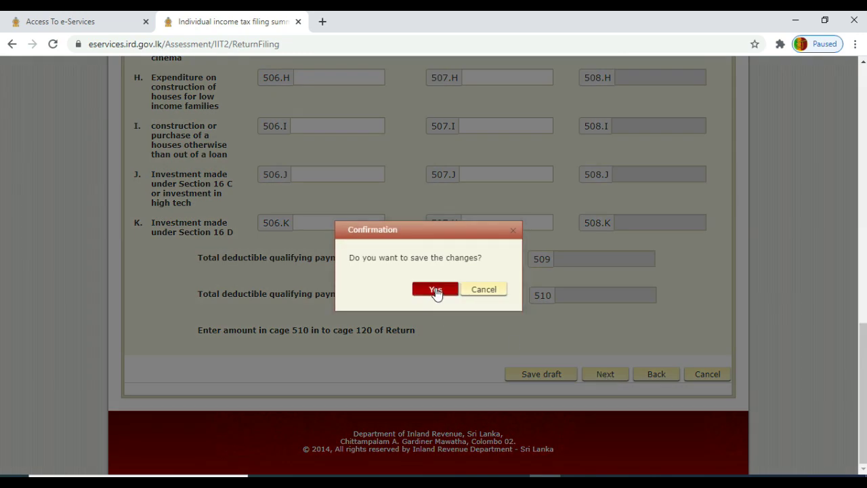
pyautogui.click(435, 290)
pyautogui.click(600, 300)
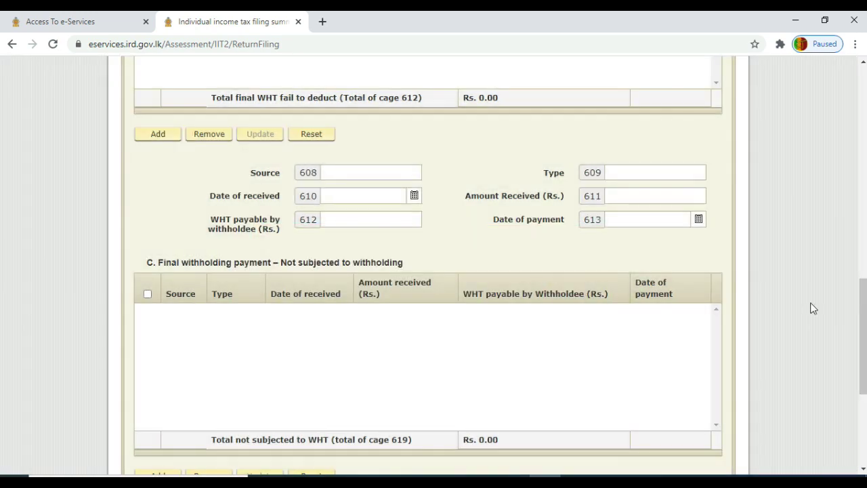
pyautogui.moveTo(864, 327); pyautogui.dragTo(863, 150)
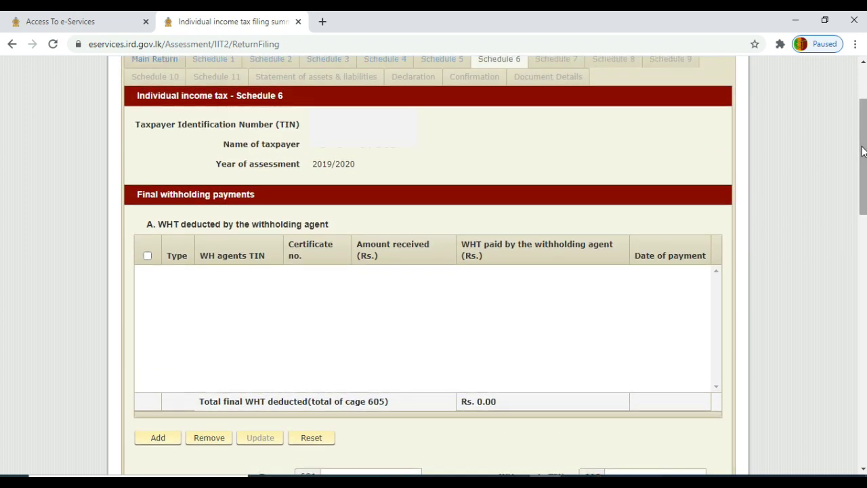
# - Scroll to the bottom of the empty Schedule 6 and save it as a draft
pyautogui.scroll(-3, 864, 151)
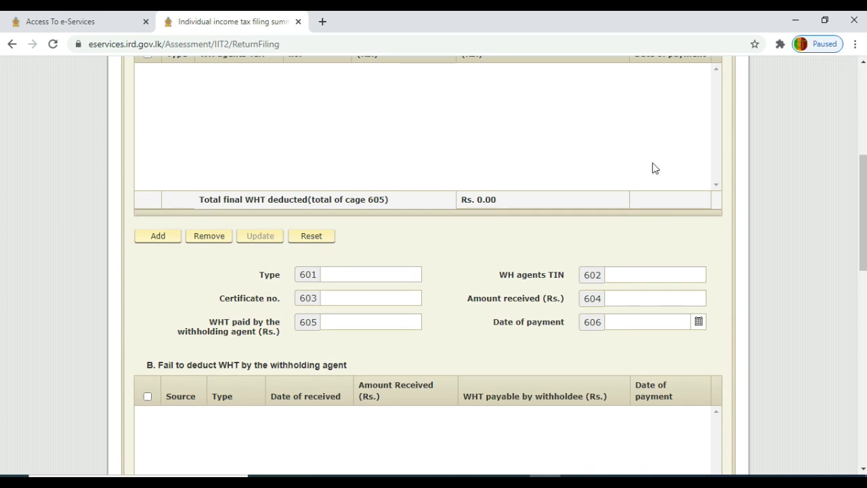
pyautogui.scroll(-3, 863, 246)
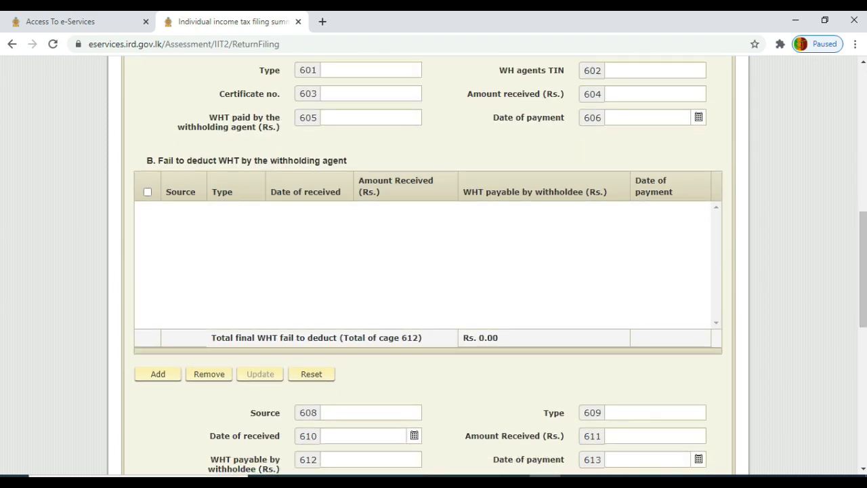
pyautogui.scroll(-3, 538, 229)
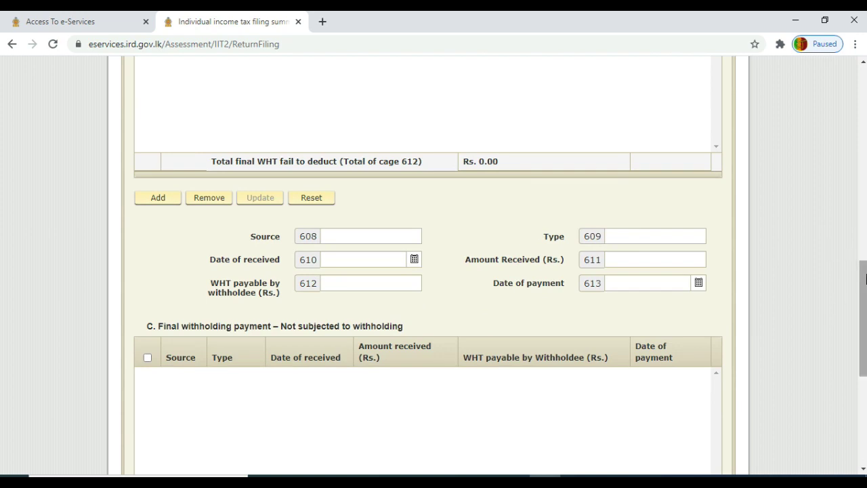
pyautogui.scroll(-3, 502, 281)
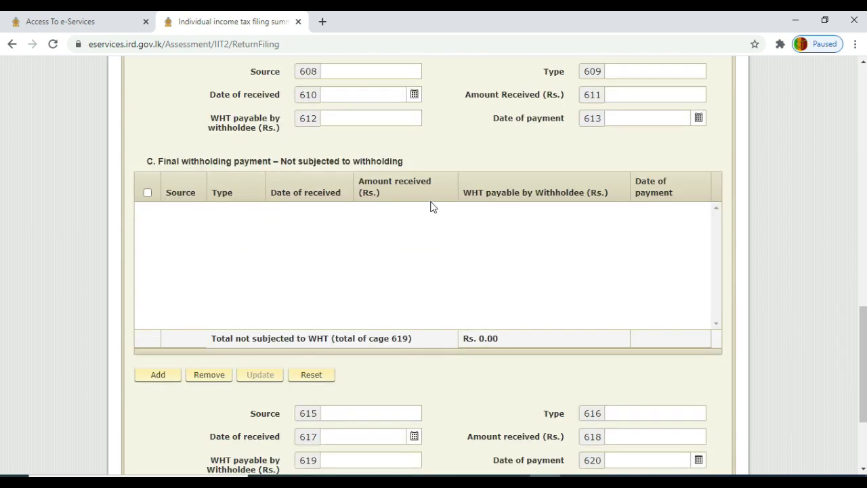
pyautogui.scroll(-3, 862, 338)
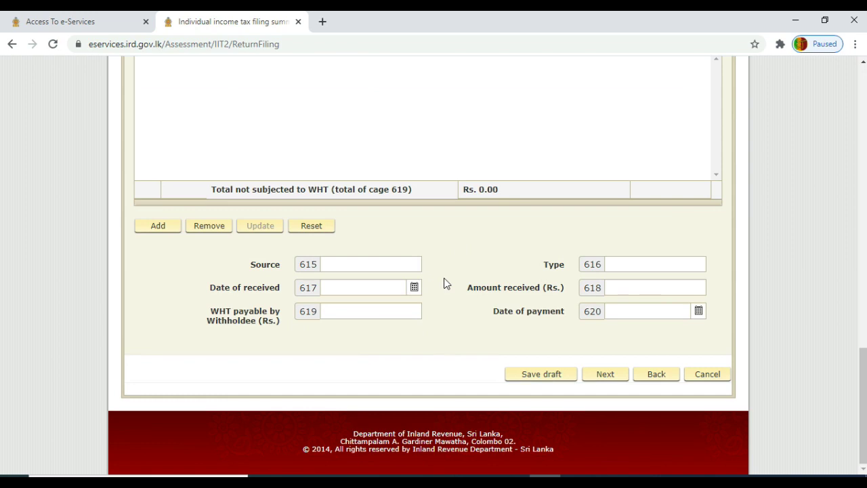
pyautogui.click(608, 375)
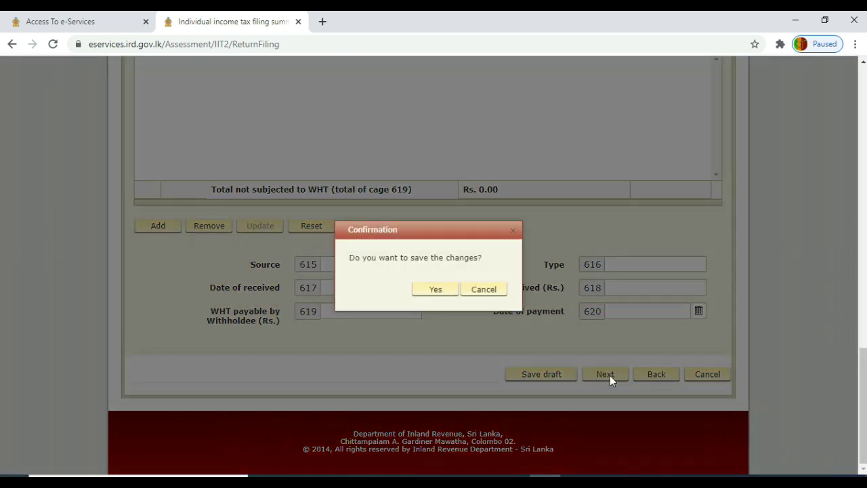
pyautogui.click(434, 290)
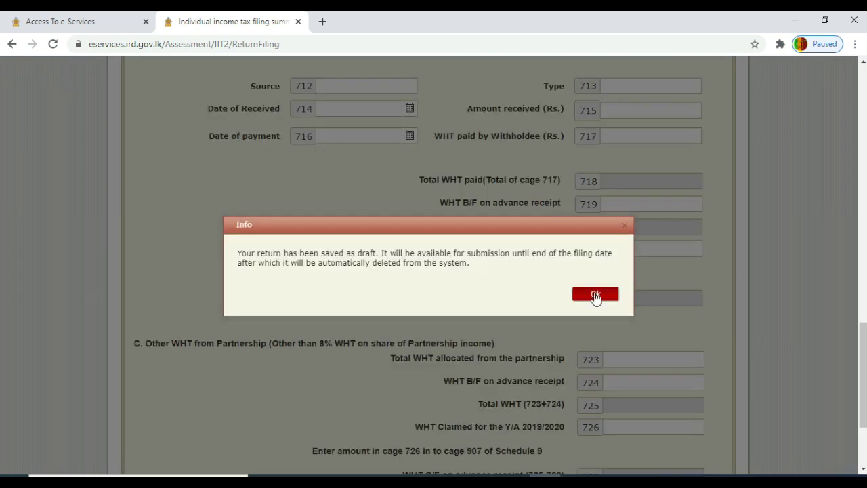
# - Dismiss the draft notice and scroll through Schedule 7 sections A, B and C
pyautogui.click(595, 295)
pyautogui.moveTo(866, 372); pyautogui.dragTo(833, 143)
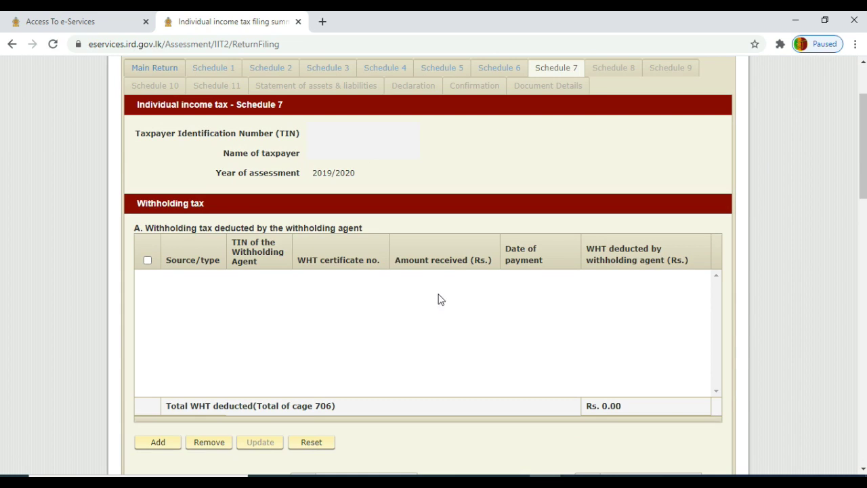
pyautogui.scroll(-4, 864, 146)
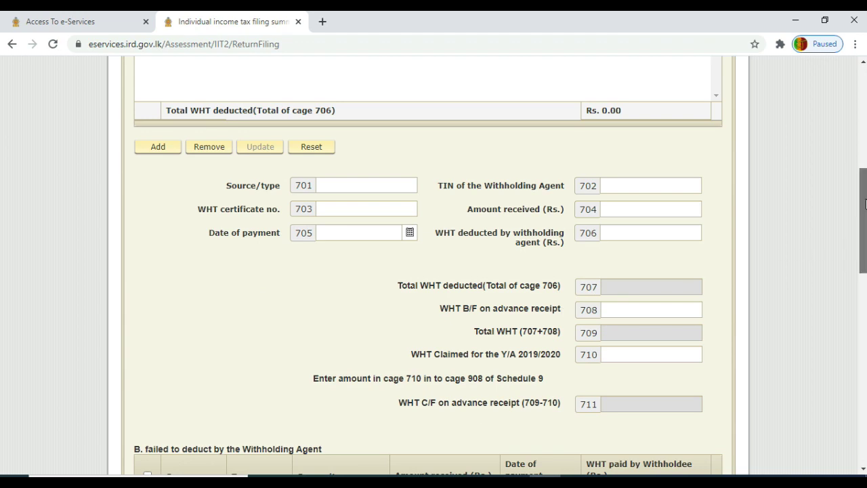
pyautogui.moveTo(865, 204); pyautogui.dragTo(861, 295)
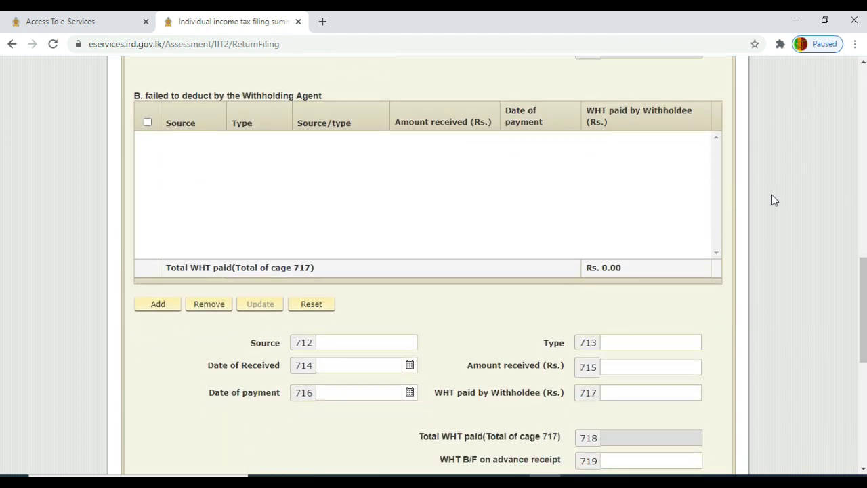
pyautogui.moveTo(864, 305); pyautogui.dragTo(864, 348)
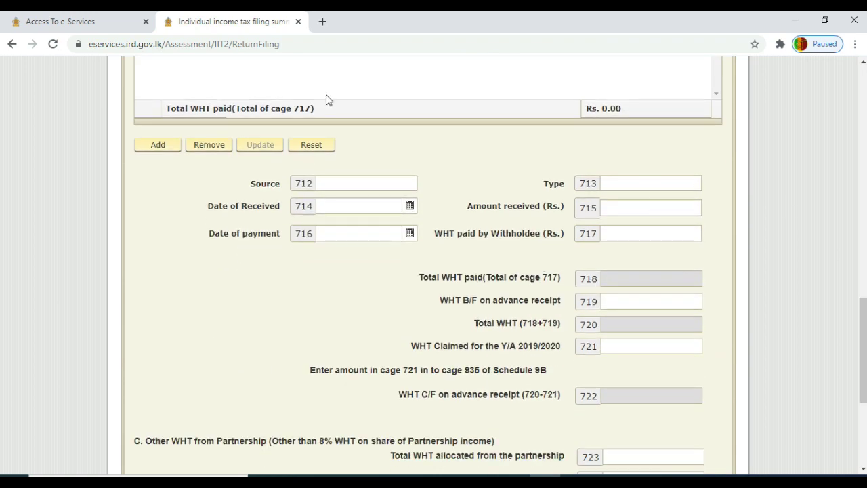
pyautogui.moveTo(864, 316); pyautogui.dragTo(864, 395)
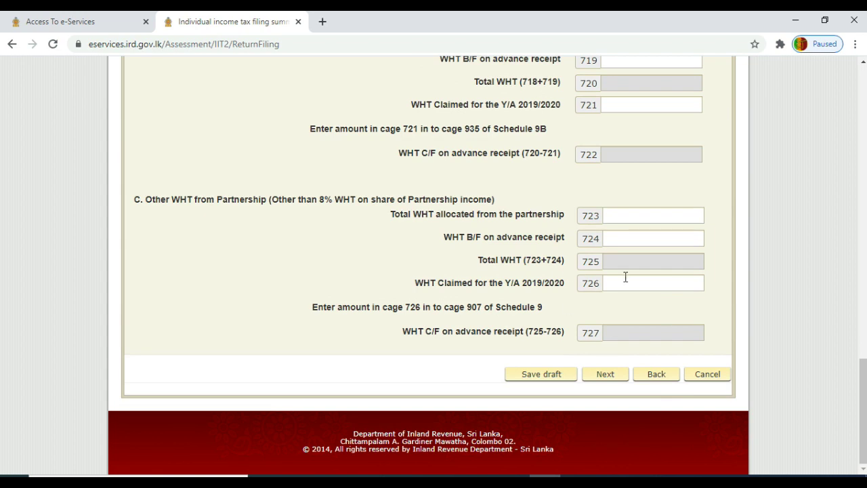
# - Save Schedule 7 as a draft and view Schedule 8, where cage 801 taxable income reads 3,414,000.00
pyautogui.click(606, 377)
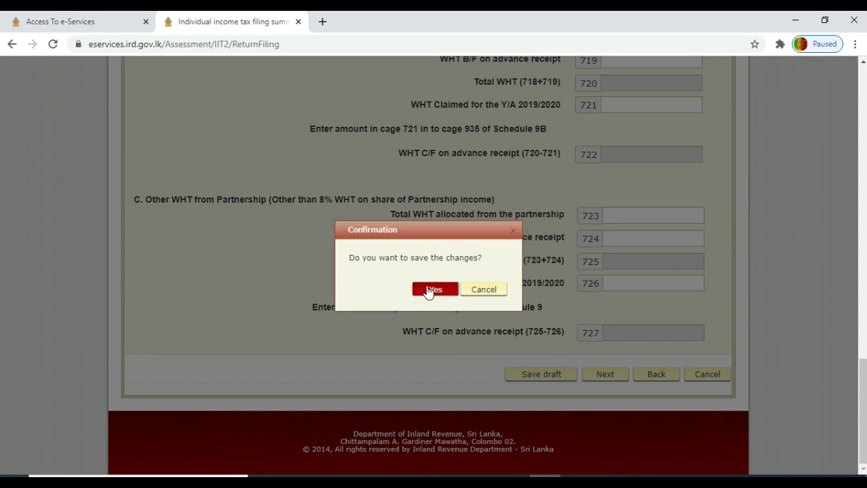
pyautogui.click(428, 290)
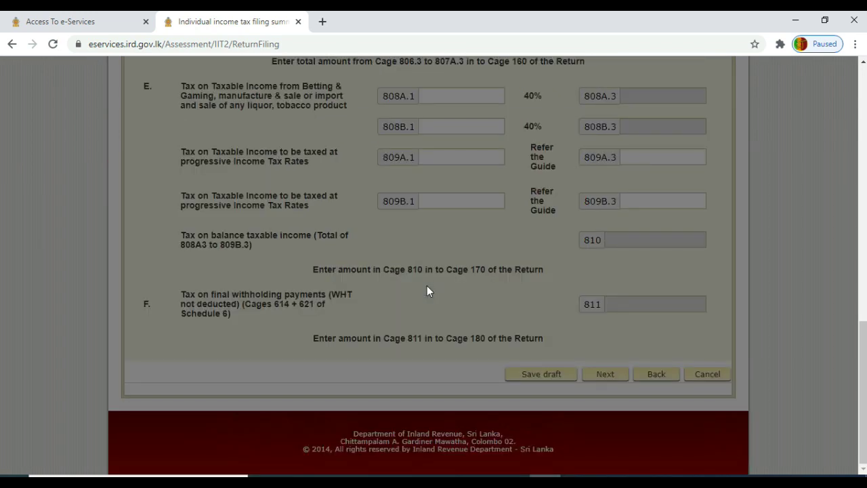
pyautogui.moveTo(863, 332); pyautogui.dragTo(851, 242)
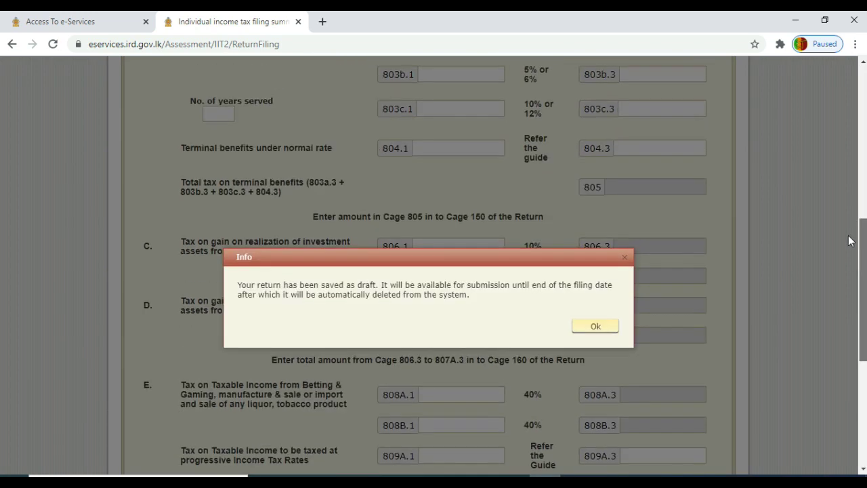
pyautogui.click(590, 327)
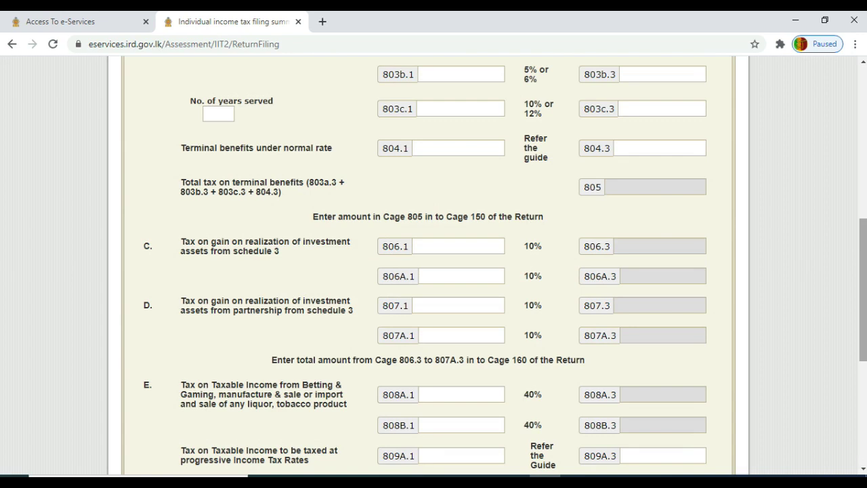
pyautogui.moveTo(866, 269); pyautogui.dragTo(861, 152)
pyautogui.scroll(2, 859, 159)
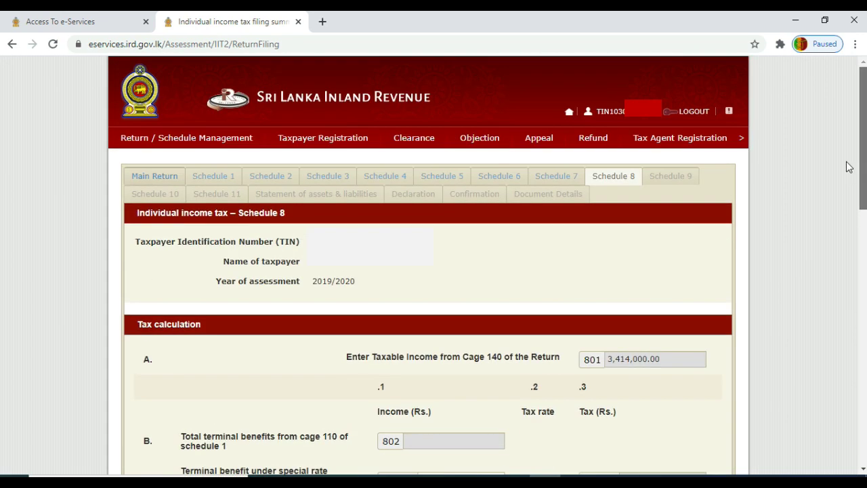
# - Review main return Parts A–C: Cage 140 taxable income is 3,414,000.00, Part C tax cages blank
pyautogui.click(155, 178)
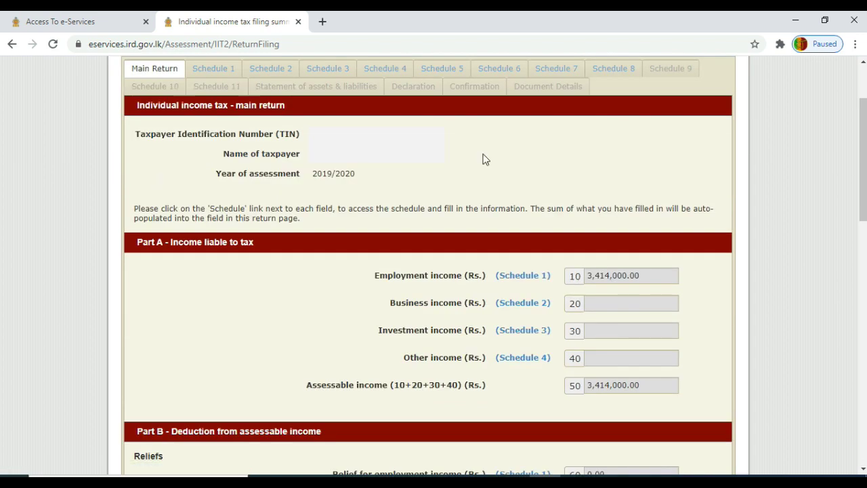
pyautogui.scroll(-5, 864, 159)
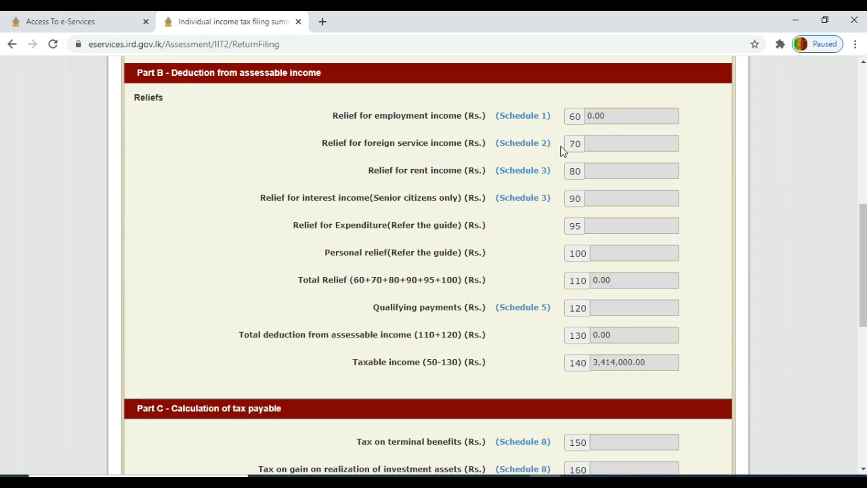
pyautogui.click(612, 119)
pyautogui.moveTo(864, 235); pyautogui.dragTo(862, 254)
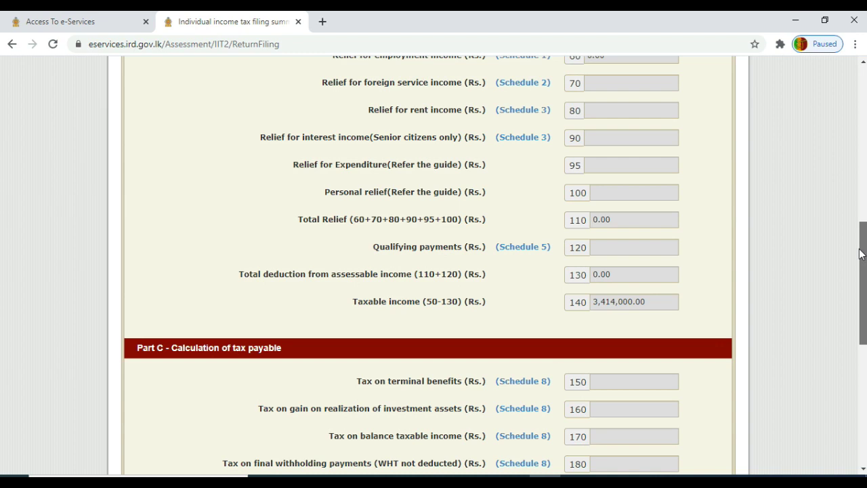
pyautogui.moveTo(862, 254); pyautogui.dragTo(858, 332)
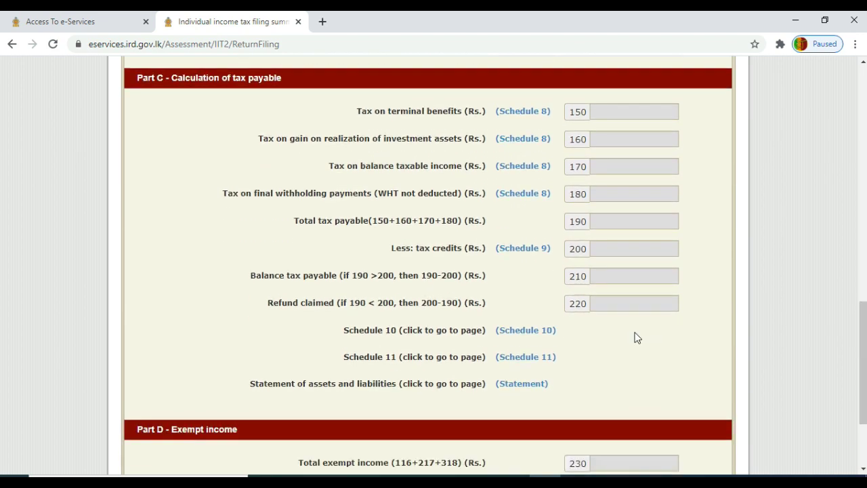
# - In Schedule 10, enter 2463000 as first-period primary employment remuneration in cage 950.1
pyautogui.click(529, 334)
pyautogui.moveTo(864, 218); pyautogui.dragTo(858, 136)
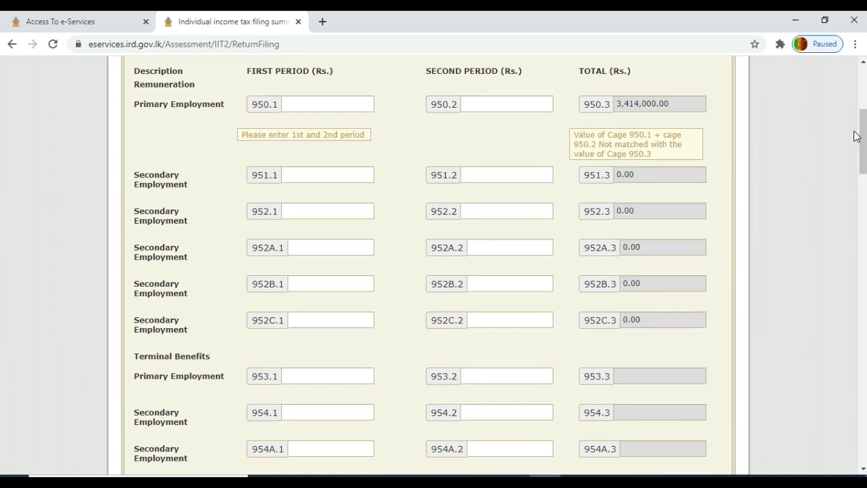
pyautogui.click(334, 105)
pyautogui.write('2')
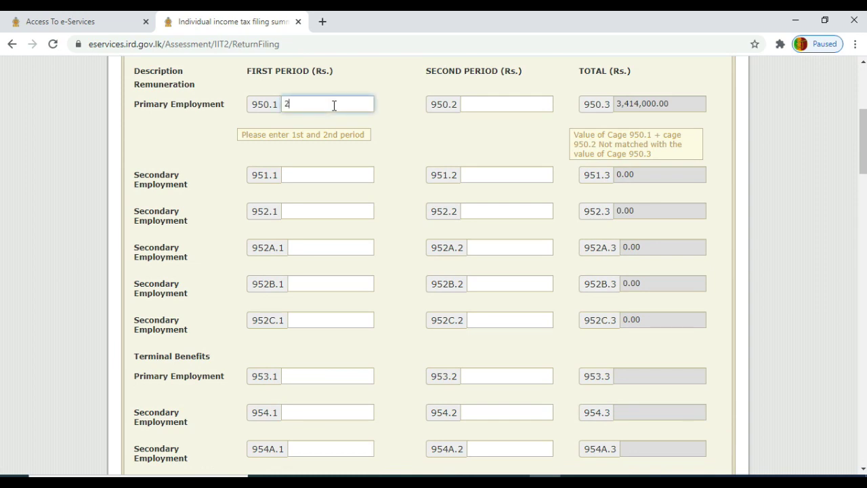
pyautogui.write('463000')
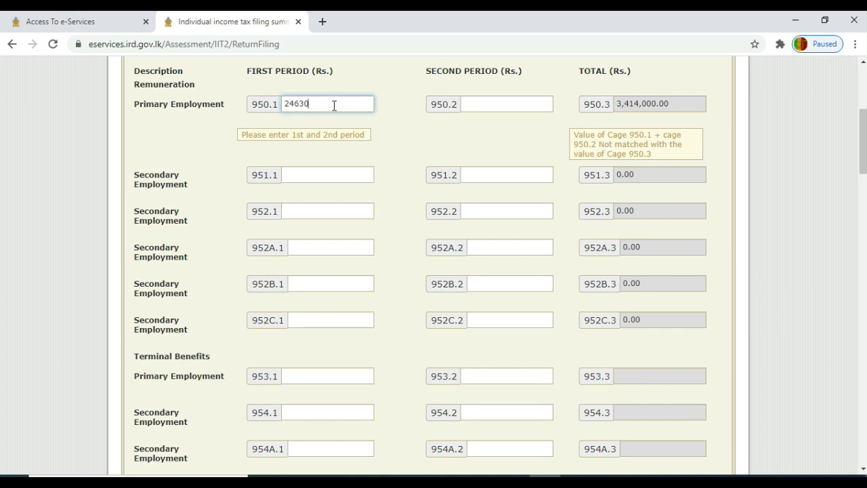